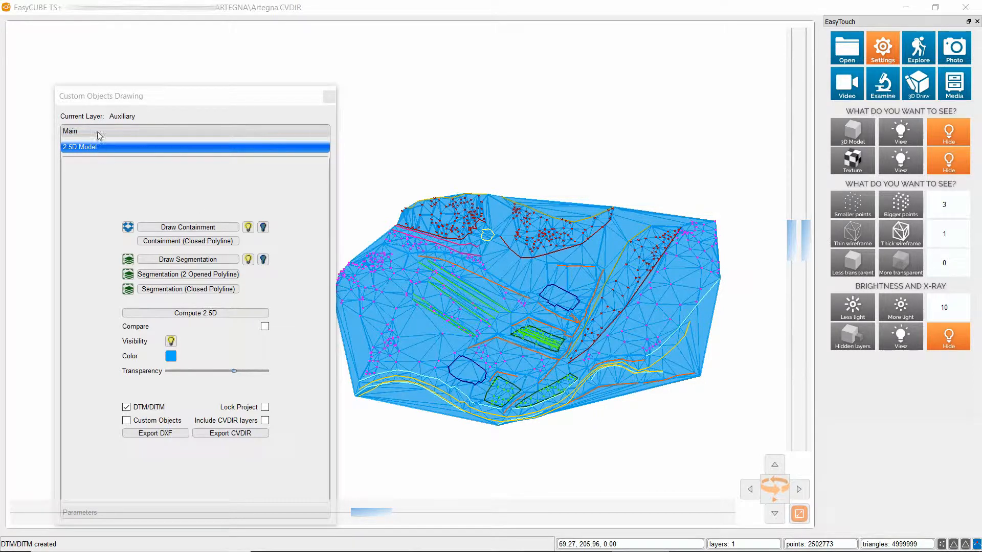
Create a containment-type custom objects layer named C_Edge and make it the current layer.
{"action": "left_click", "coordinate": [71, 132]}
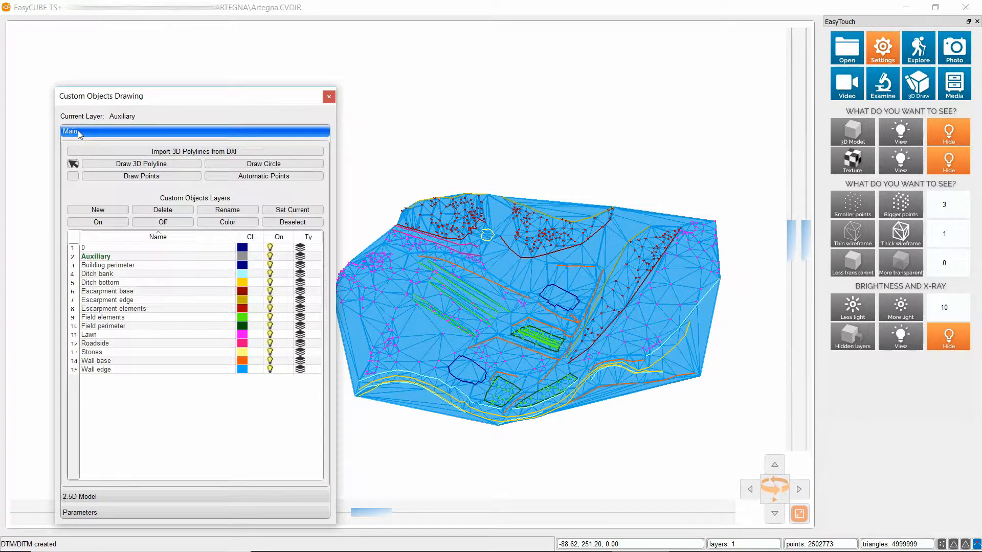
{"action": "left_click", "coordinate": [99, 211]}
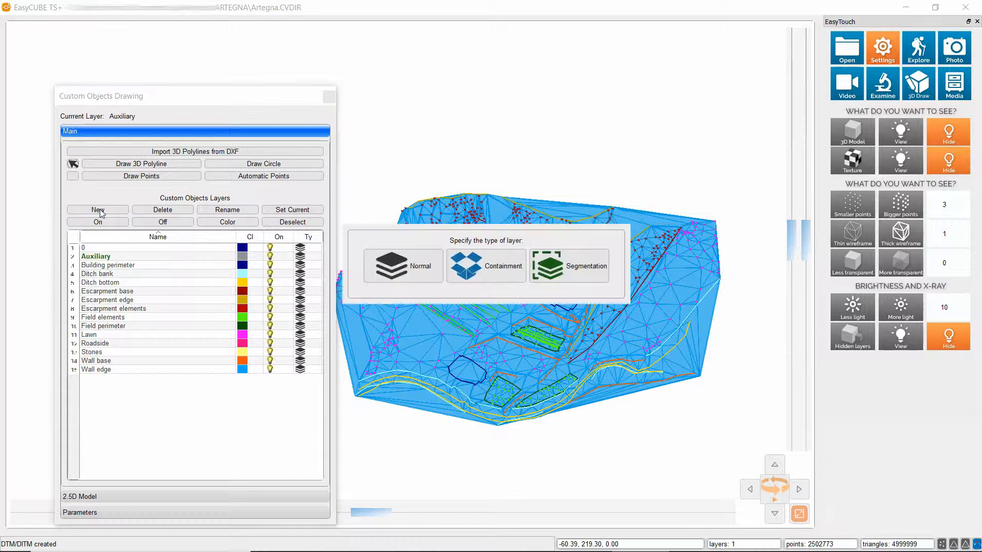
{"action": "left_click", "coordinate": [507, 280]}
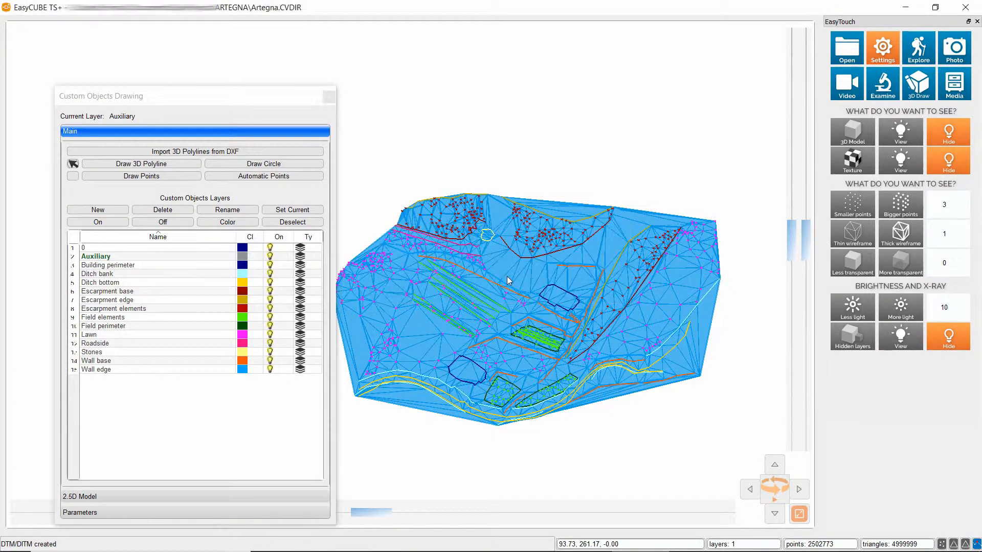
{"action": "key", "text": "BackSpace"}
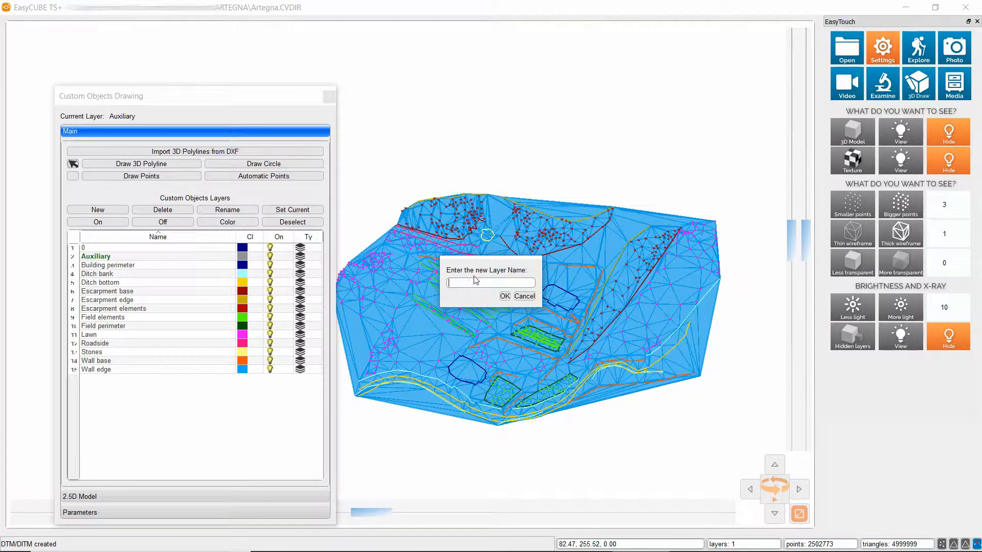
{"action": "type", "text": "Edge"}
{"action": "left_click", "coordinate": [504, 296]}
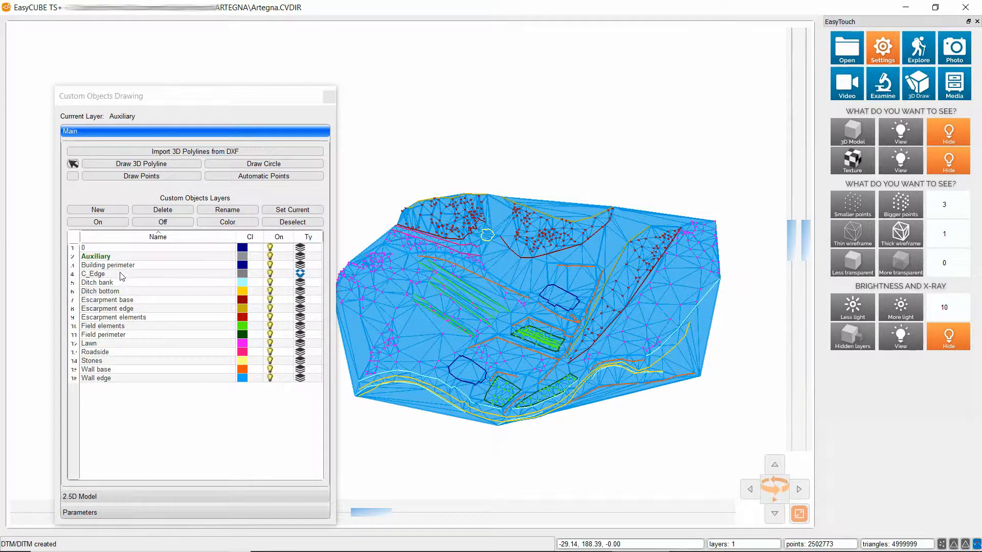
{"action": "left_click", "coordinate": [119, 275]}
{"action": "left_click", "coordinate": [293, 209]}
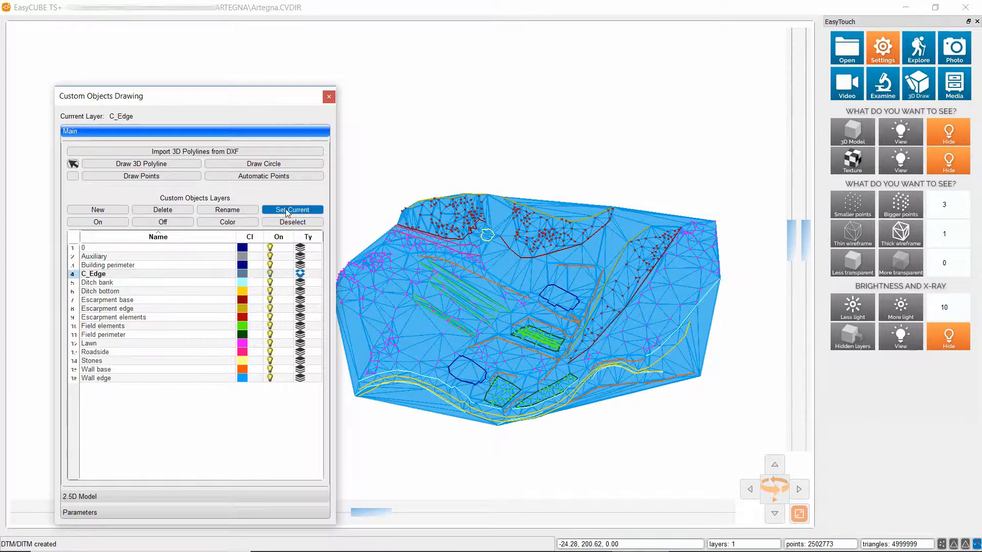
{"action": "left_click", "coordinate": [82, 498]}
{"action": "left_click", "coordinate": [229, 227]}
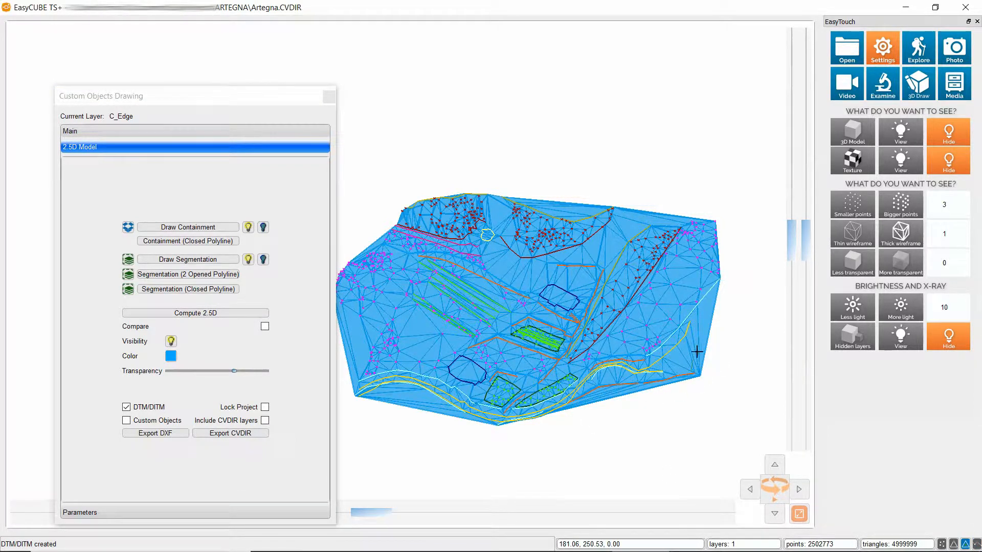
{"action": "right_click", "coordinate": [710, 306]}
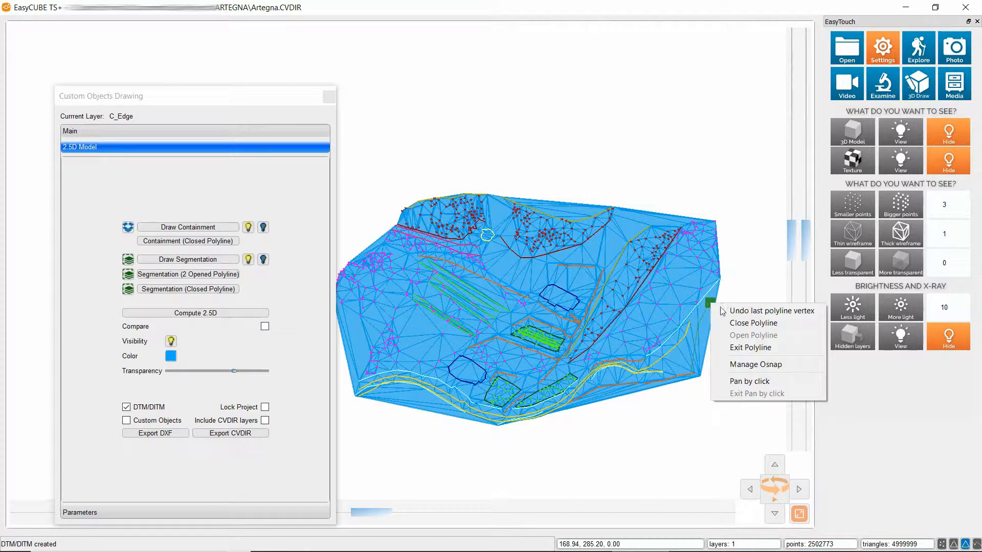
{"action": "left_click", "coordinate": [746, 351]}
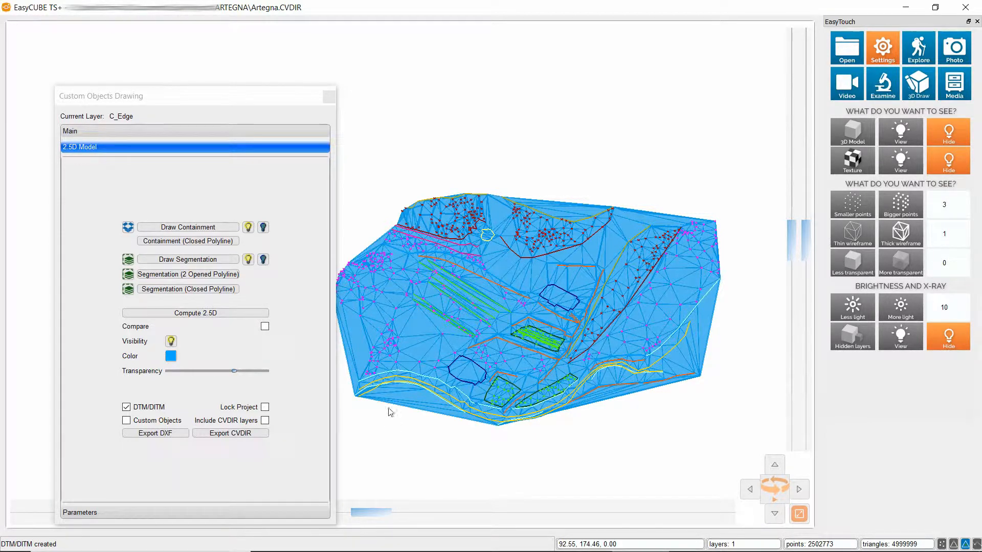
Make the Auxiliary layer the current custom objects layer.
{"action": "left_click", "coordinate": [106, 134]}
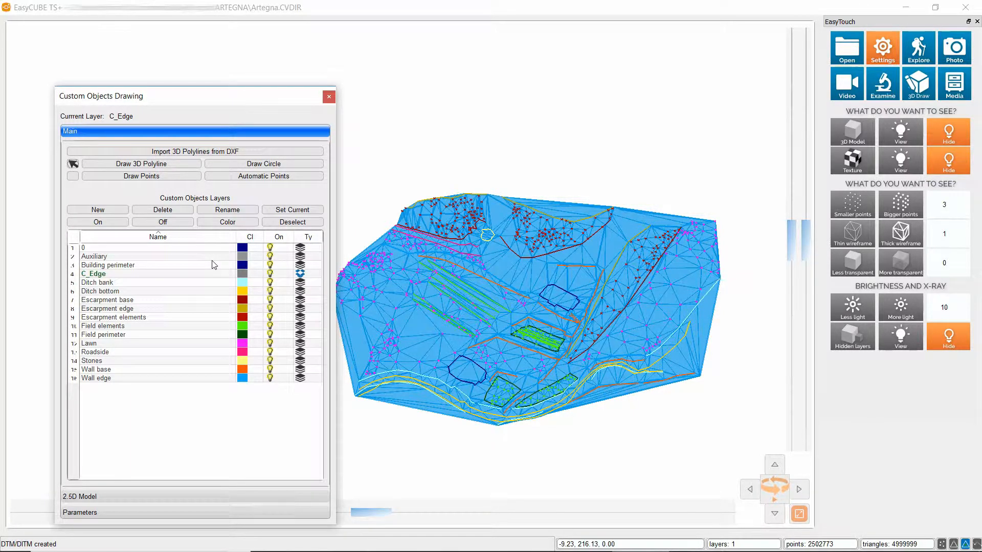
{"action": "left_click", "coordinate": [156, 256]}
{"action": "left_click", "coordinate": [279, 210]}
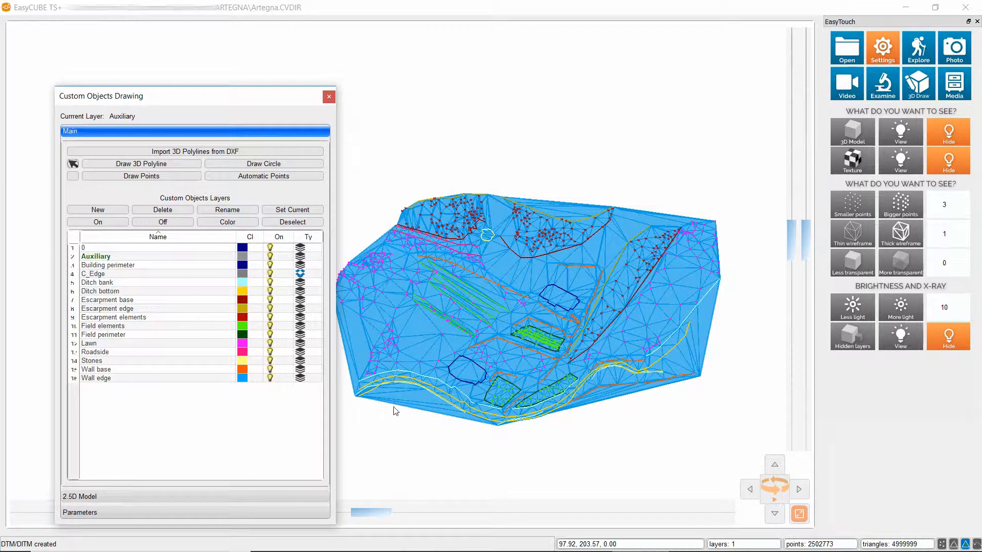
Clone the outer ditch bank, wall edge and escarpment edge polylines along the model's boundary to the current Auxiliary layer.
{"action": "scroll", "coordinate": [398, 407], "scroll_direction": "up", "scroll_amount": 5}
{"action": "left_click", "coordinate": [450, 412]}
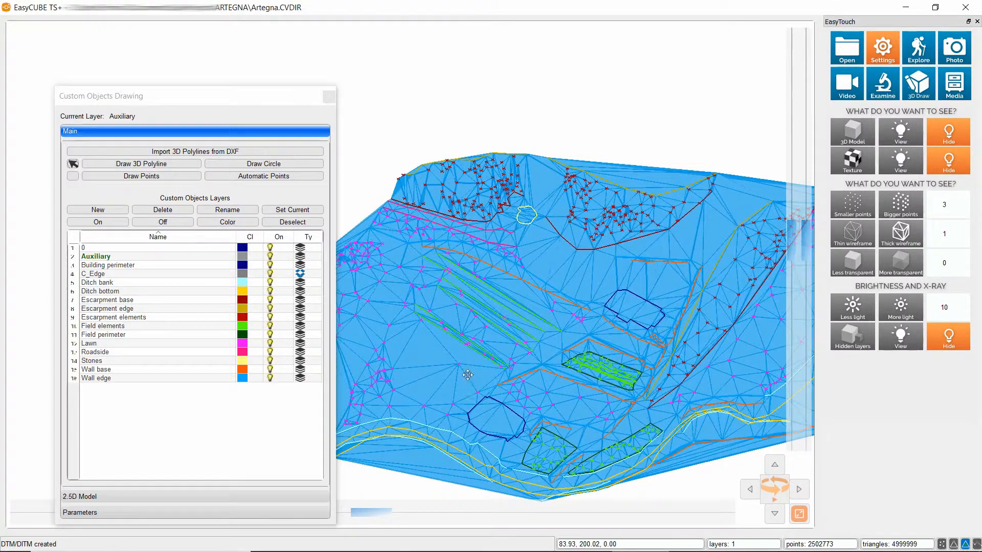
{"action": "middle_click_drag", "start_coordinate": [443, 486], "coordinate": [467, 375]}
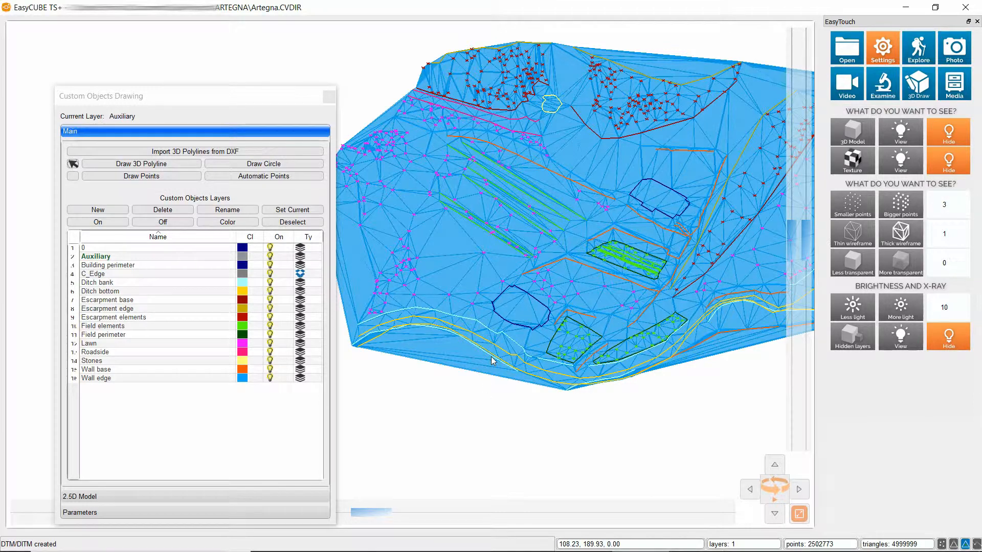
{"action": "scroll", "coordinate": [492, 361], "scroll_direction": "up", "scroll_amount": 3}
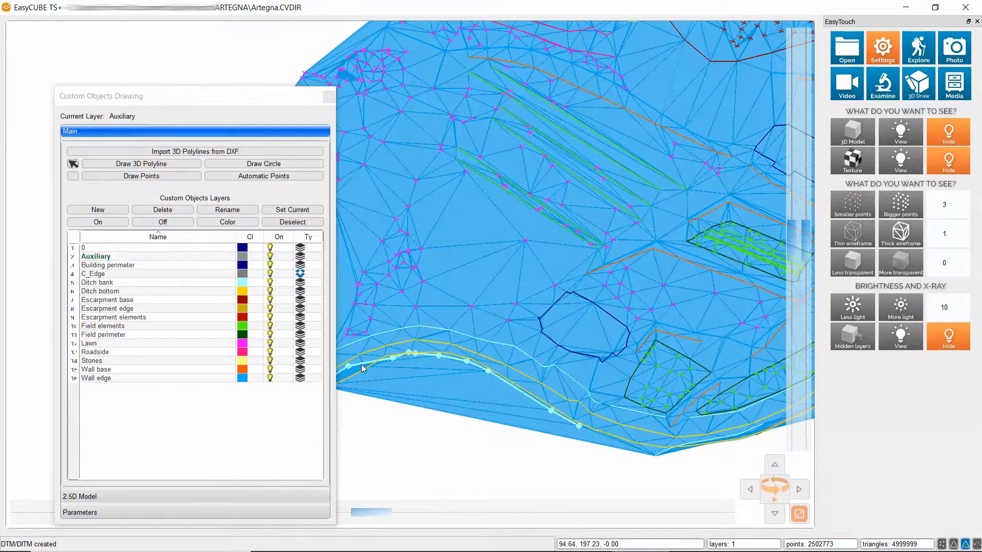
{"action": "left_click", "coordinate": [660, 453]}
{"action": "left_click_drag", "start_coordinate": [363, 511], "coordinate": [876, 486]}
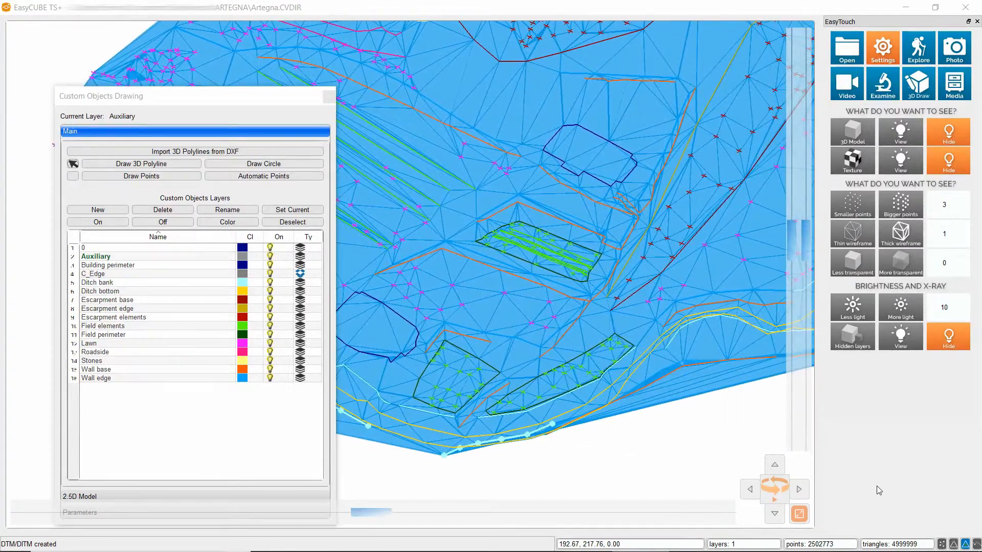
{"action": "left_click", "coordinate": [678, 363]}
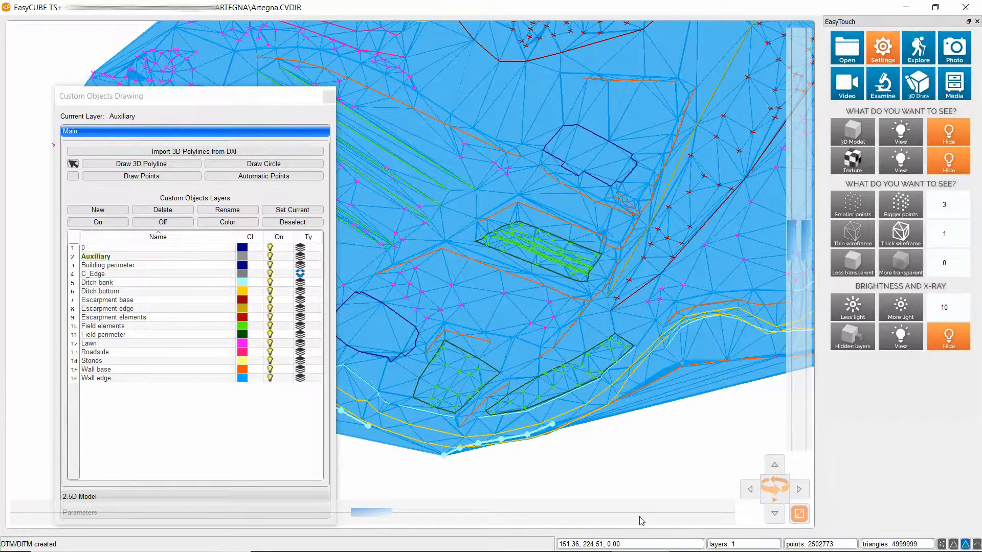
{"action": "left_click_drag", "start_coordinate": [372, 513], "coordinate": [822, 516]}
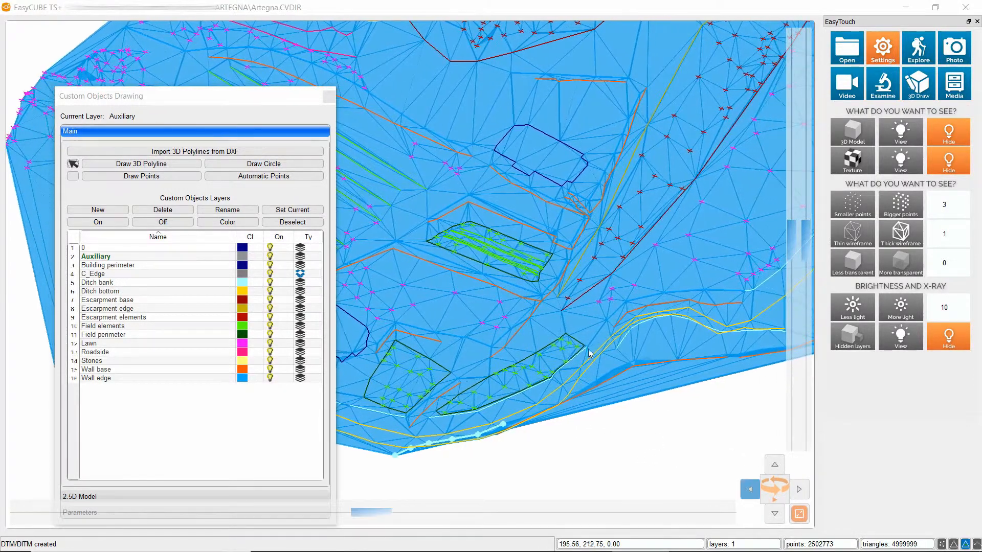
{"action": "scroll", "coordinate": [698, 387], "scroll_direction": "up", "scroll_amount": 3}
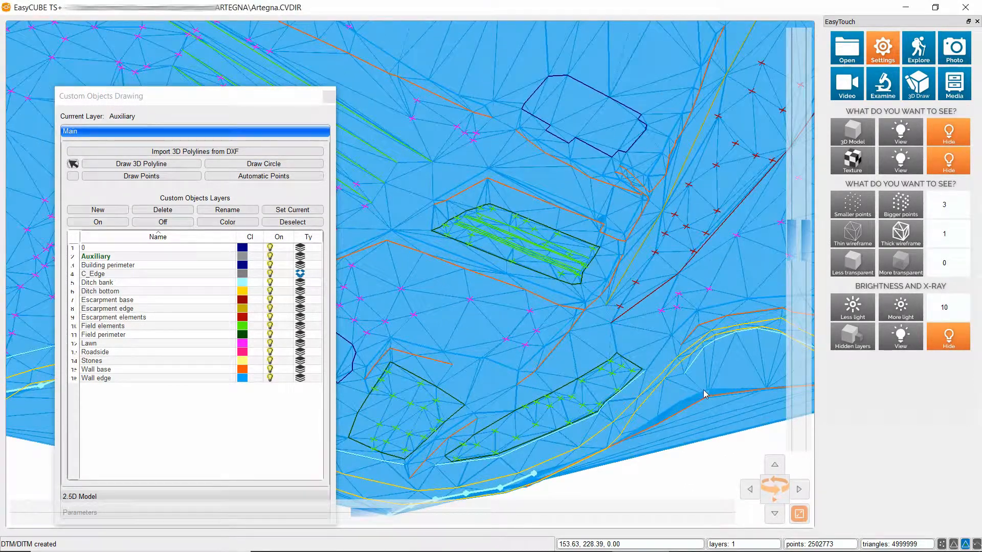
{"action": "scroll", "coordinate": [694, 407], "scroll_direction": "down", "scroll_amount": 4}
{"action": "scroll", "coordinate": [693, 404], "scroll_direction": "up", "scroll_amount": 3}
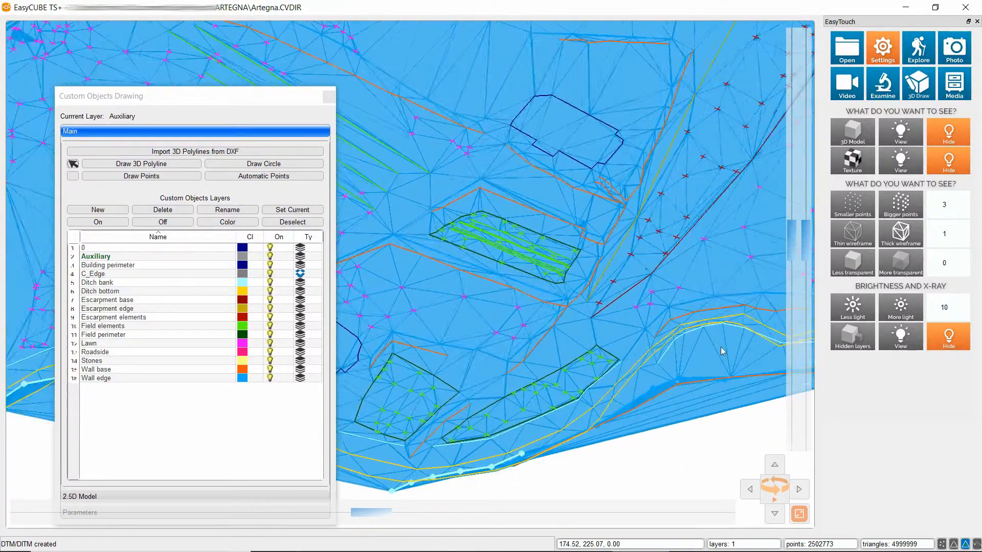
{"action": "left_click_drag", "start_coordinate": [365, 514], "coordinate": [827, 515]}
{"action": "scroll", "coordinate": [737, 368], "scroll_direction": "down", "scroll_amount": 3}
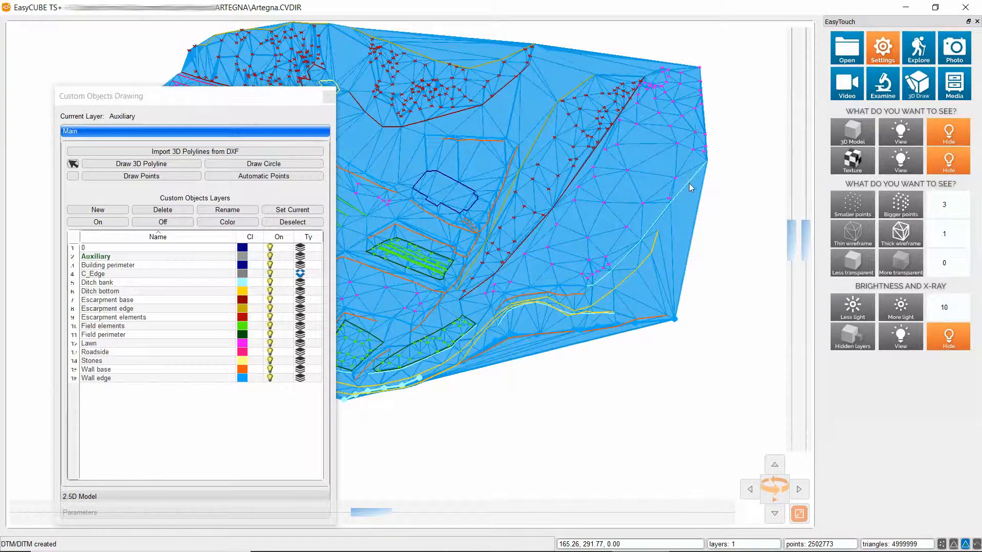
{"action": "left_click", "coordinate": [690, 183]}
{"action": "left_click", "coordinate": [505, 62]}
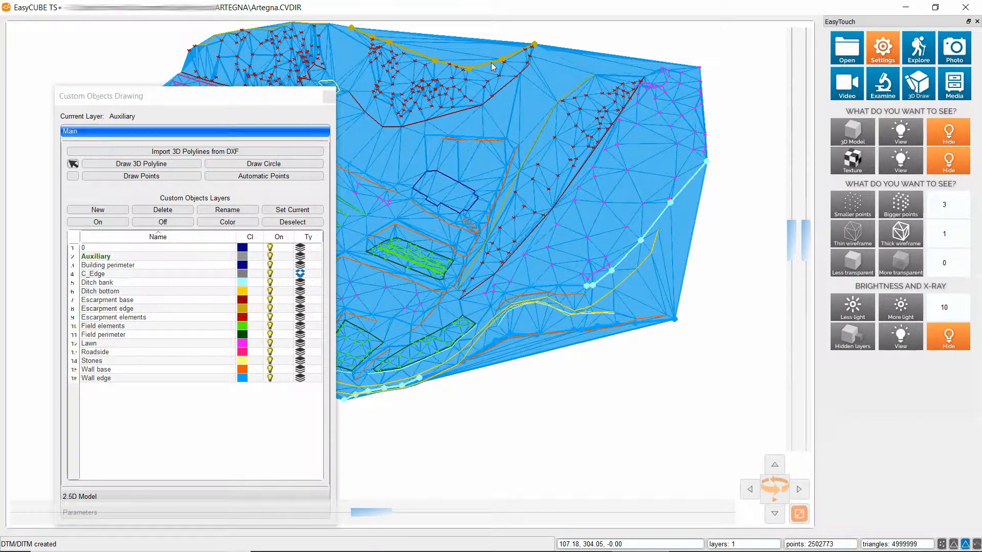
{"action": "left_click_drag", "start_coordinate": [387, 512], "coordinate": [1, 462]}
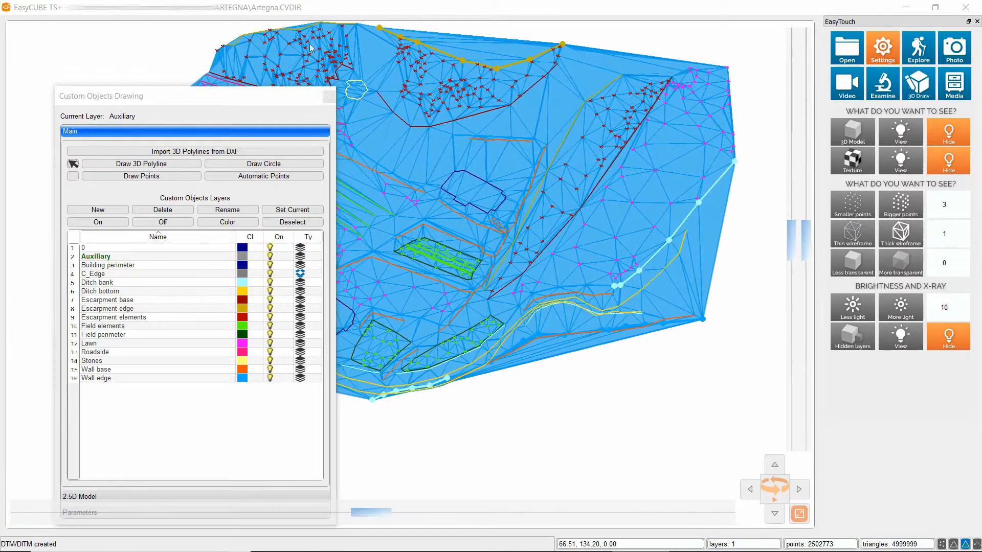
{"action": "left_click", "coordinate": [287, 29]}
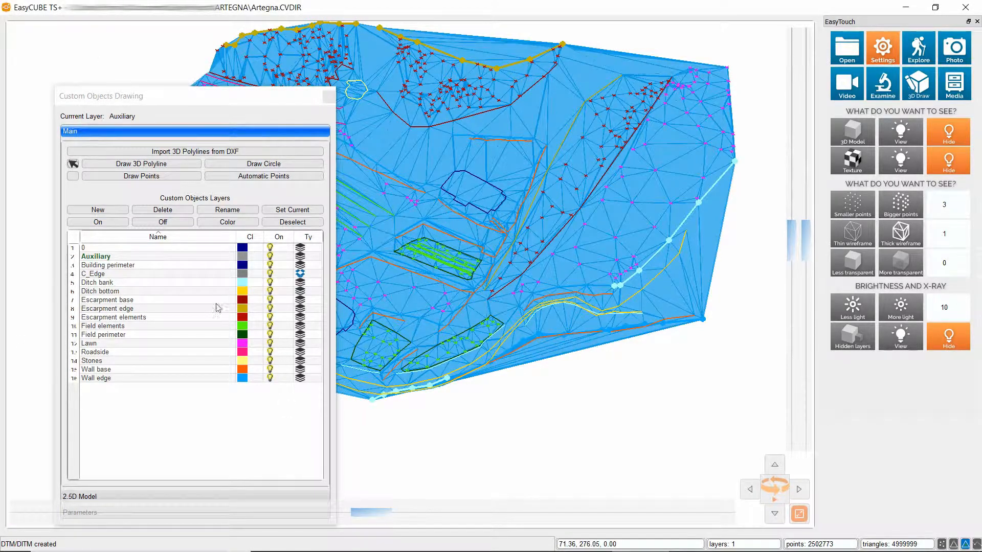
{"action": "right_click", "coordinate": [613, 243]}
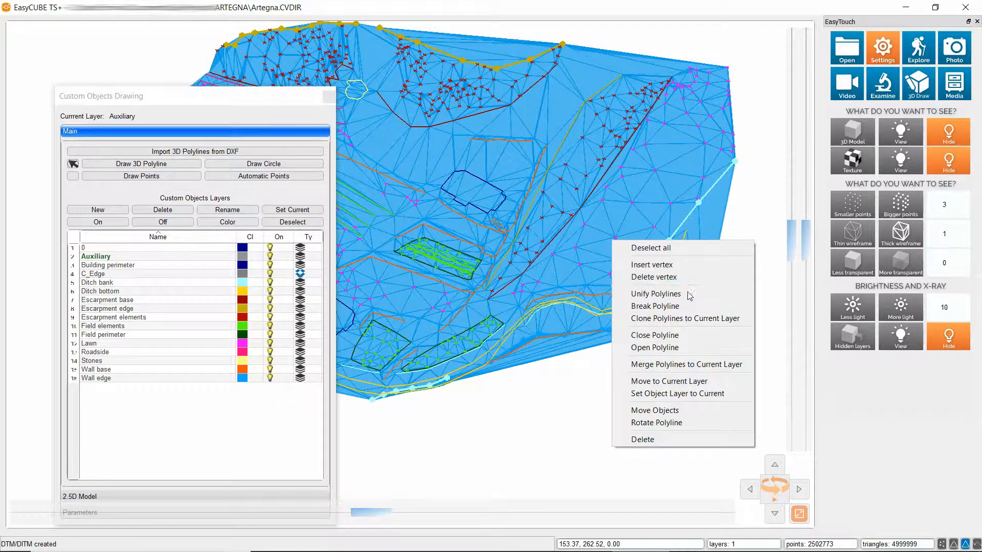
{"action": "left_click", "coordinate": [670, 319]}
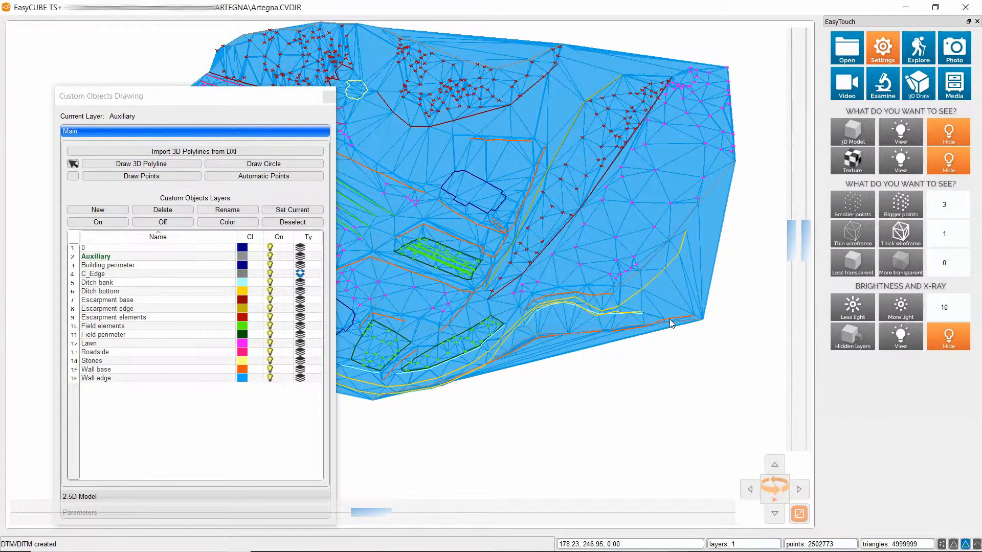
Hide the 2.5D model and display the photographic texture of the terrain instead.
{"action": "left_click", "coordinate": [86, 497]}
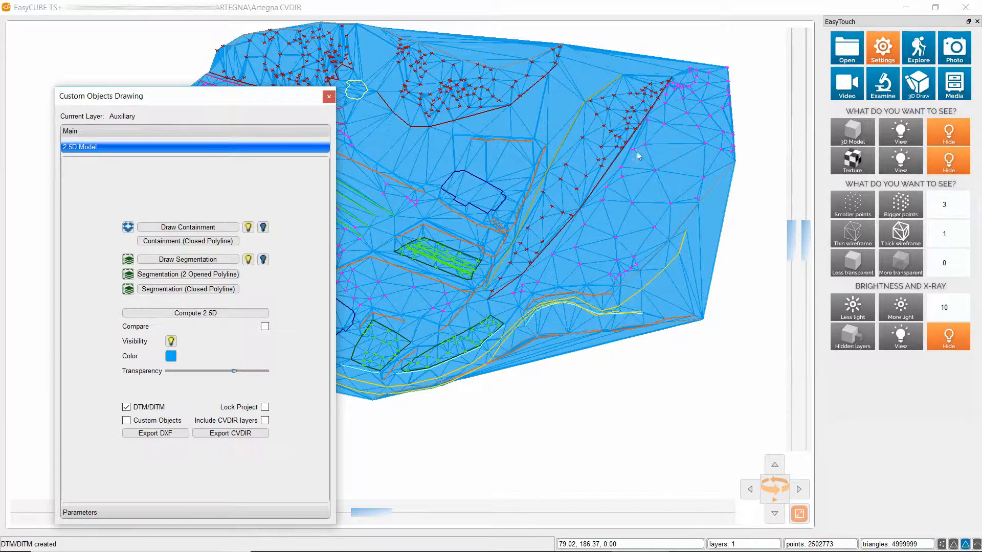
{"action": "left_click", "coordinate": [172, 343]}
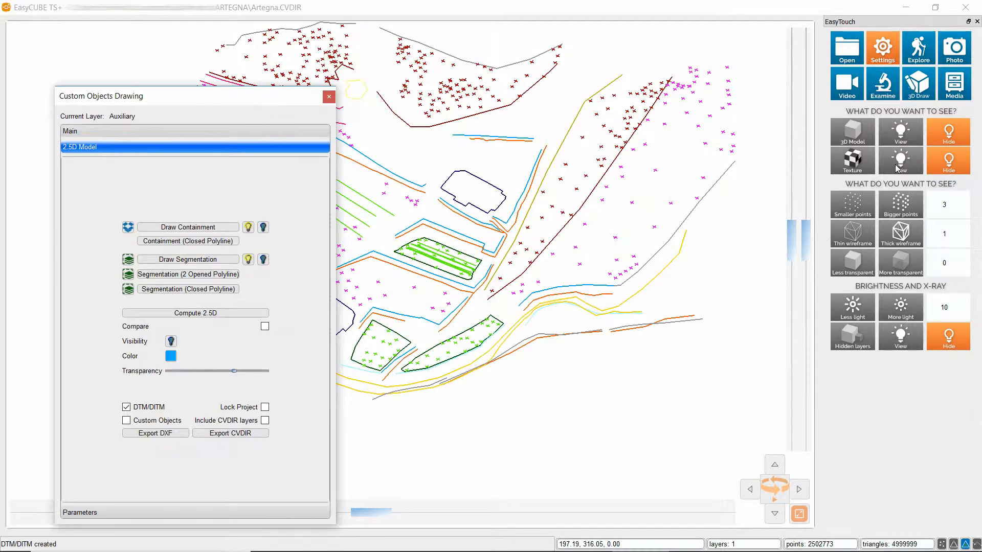
{"action": "left_click", "coordinate": [898, 162]}
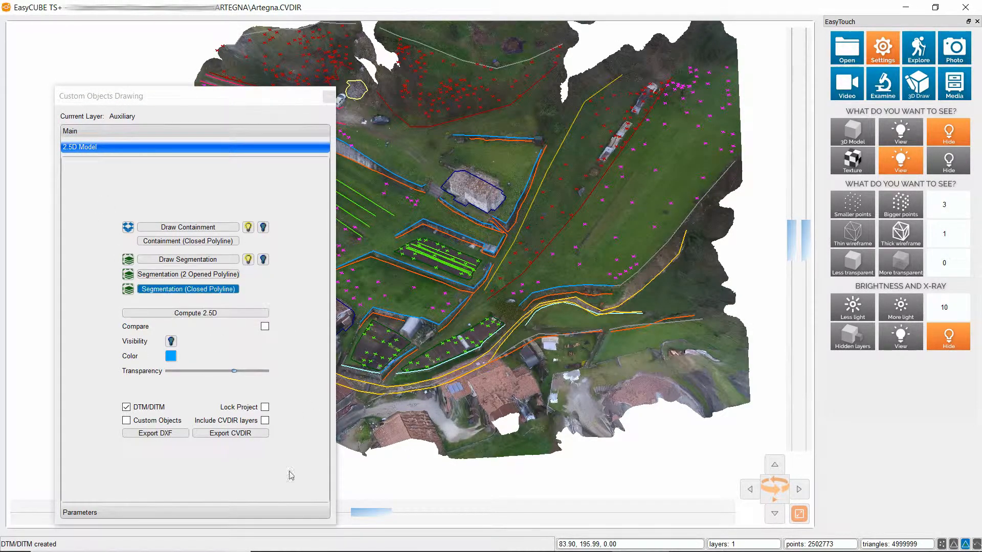
Set the Auxiliary layer's color to orange (RGB 255, 170, 0) and move the Custom Objects Drawing dialog aside.
{"action": "left_click", "coordinate": [120, 131]}
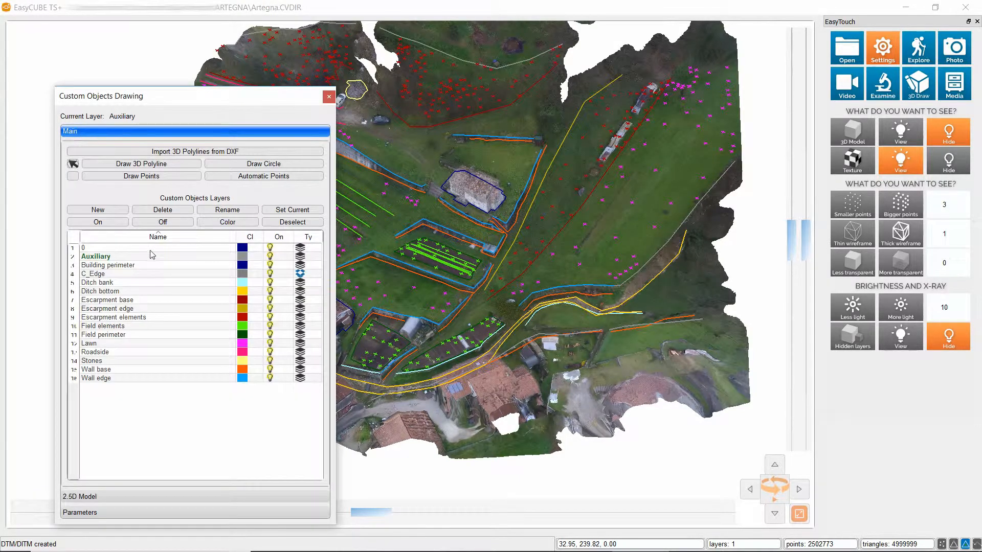
{"action": "left_click", "coordinate": [244, 258]}
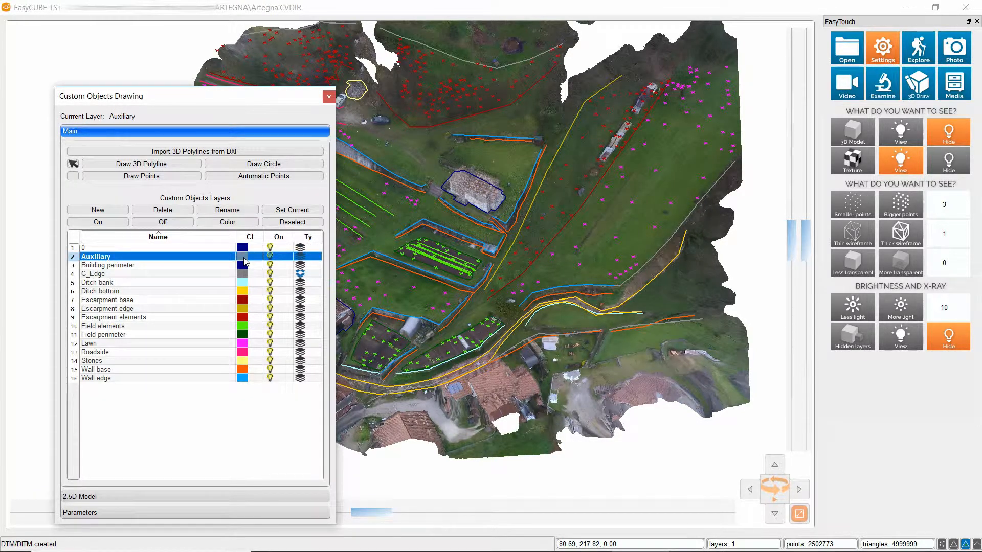
{"action": "left_click", "coordinate": [225, 221]}
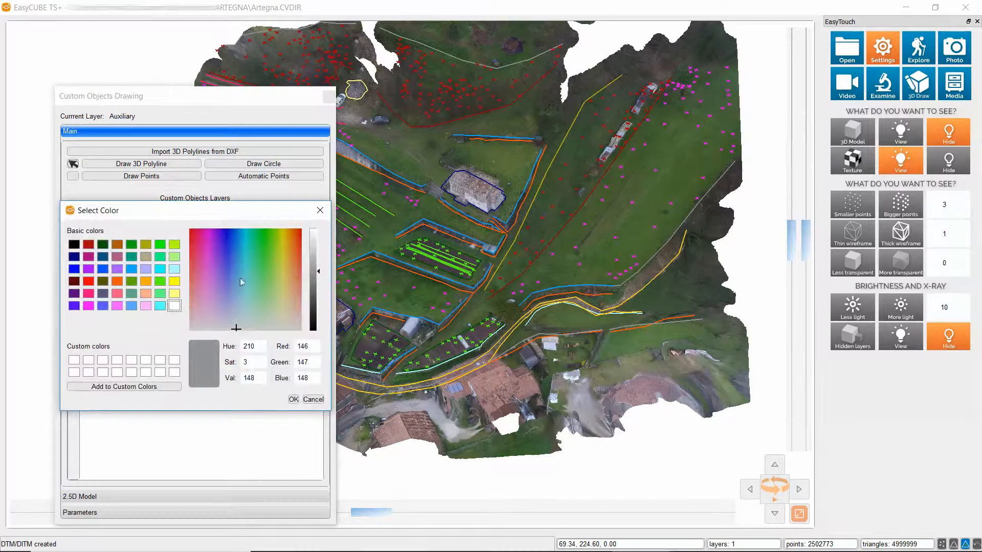
{"action": "left_click", "coordinate": [144, 282]}
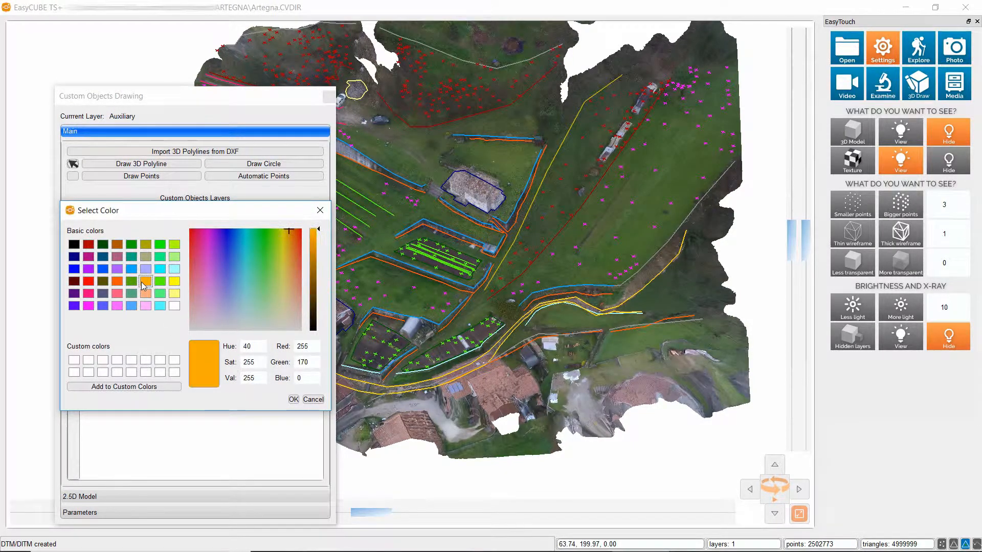
{"action": "left_click", "coordinate": [294, 400]}
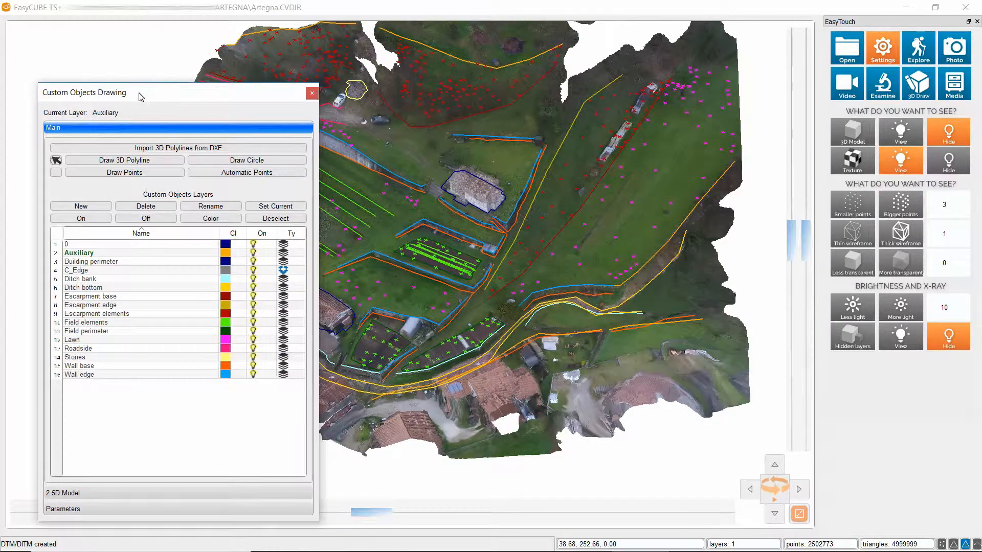
{"action": "left_click_drag", "start_coordinate": [132, 94], "coordinate": [109, 97]}
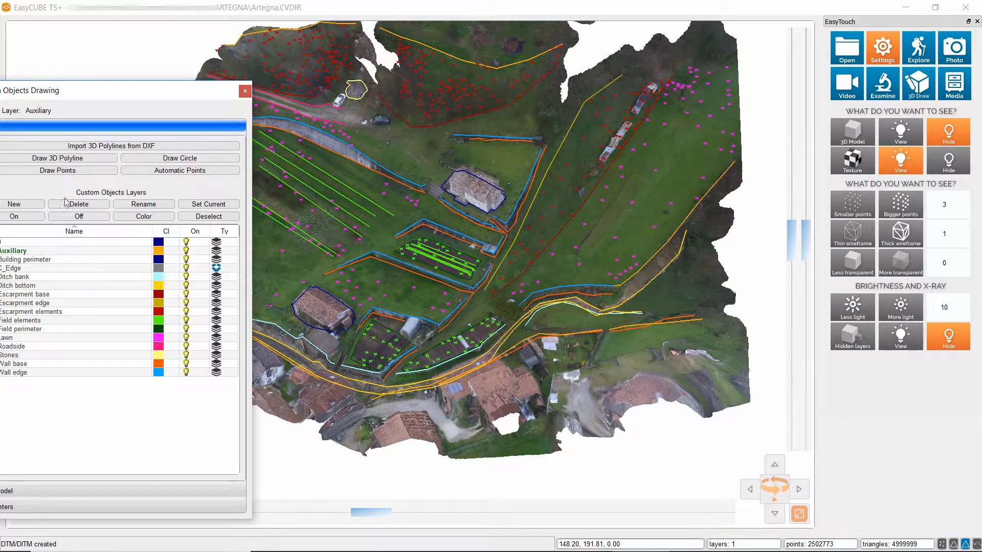
{"action": "left_click_drag", "start_coordinate": [136, 97], "coordinate": [184, 95]}
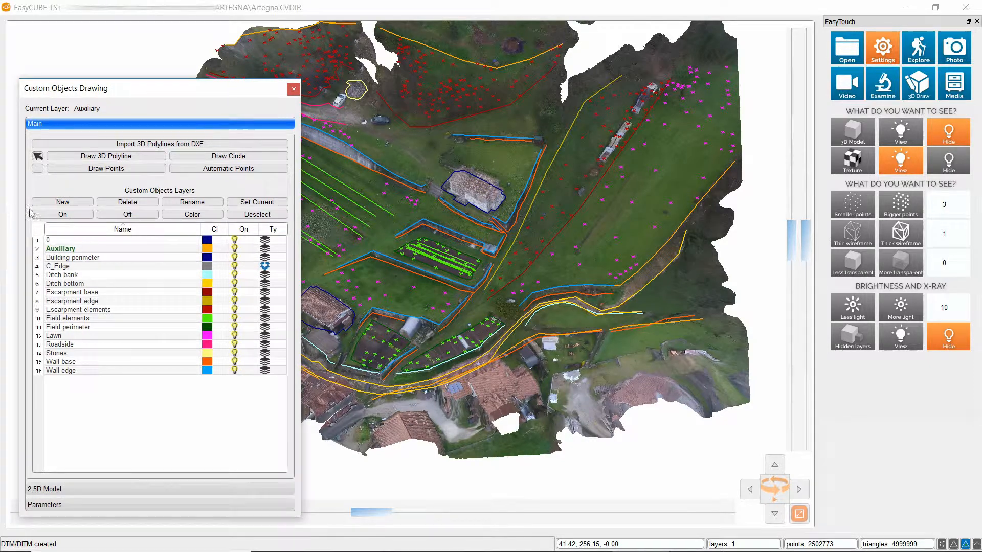
Turn off all custom objects layers except 0 and Auxiliary.
{"action": "left_click", "coordinate": [36, 234]}
{"action": "left_click", "coordinate": [39, 249], "text": "ctrl"}
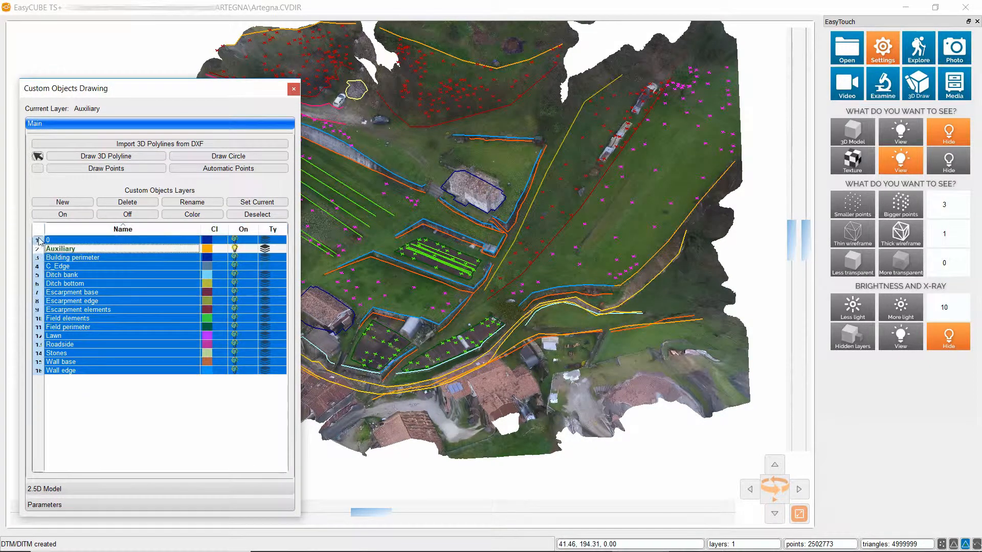
{"action": "left_click", "coordinate": [37, 239], "text": "ctrl"}
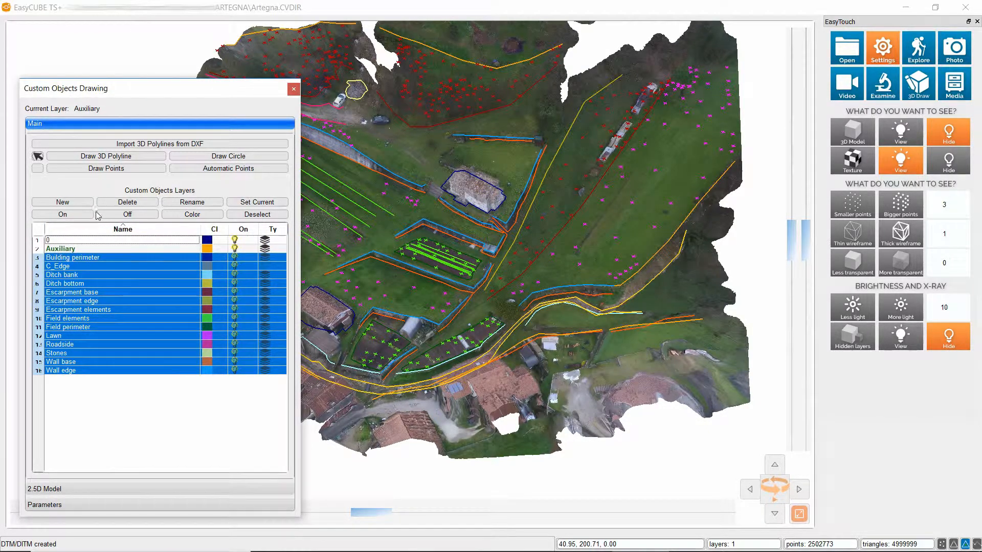
{"action": "left_click", "coordinate": [128, 215]}
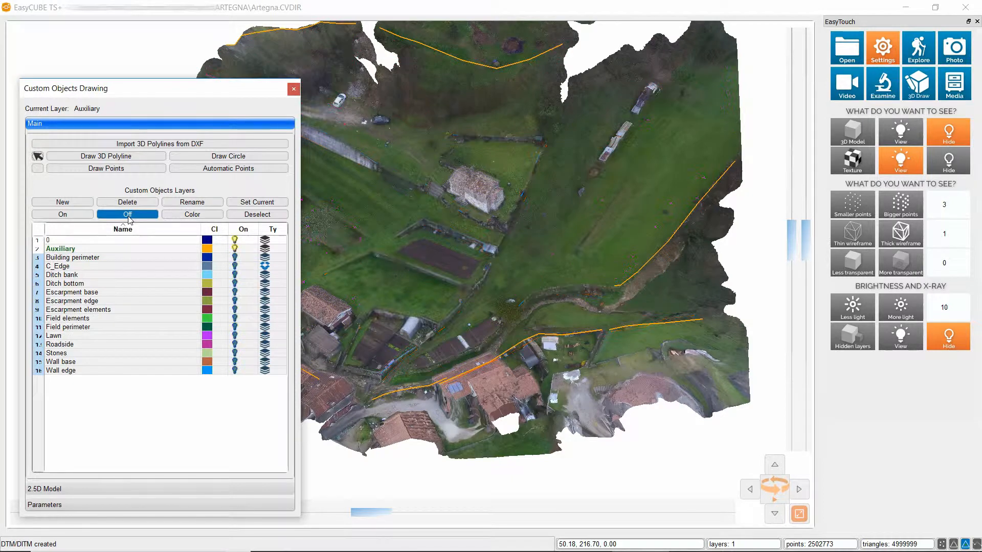
Draw an open 3D polyline bridging the gap between the two Auxiliary polylines beside the road junction, and deselect all.
{"action": "left_click", "coordinate": [76, 156]}
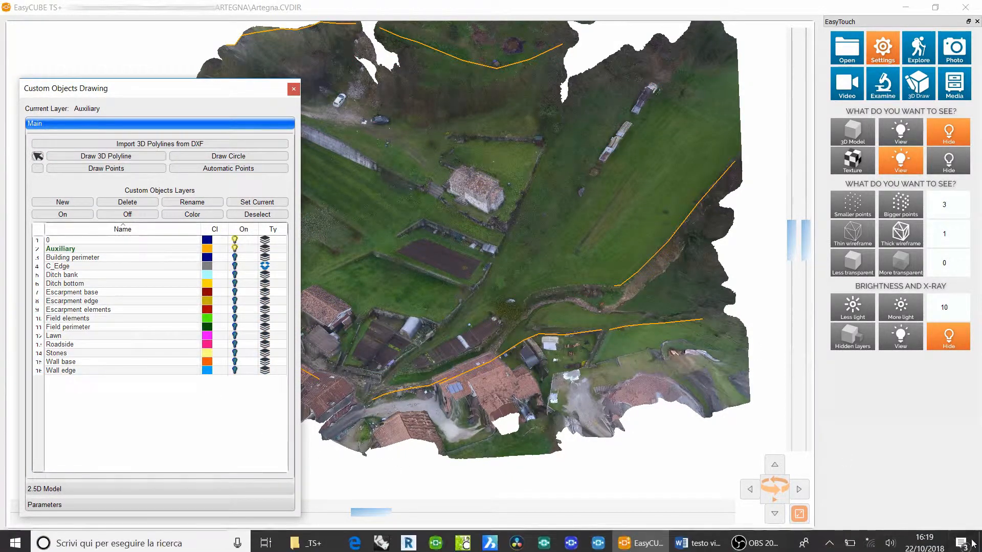
{"action": "left_click", "coordinate": [977, 543]}
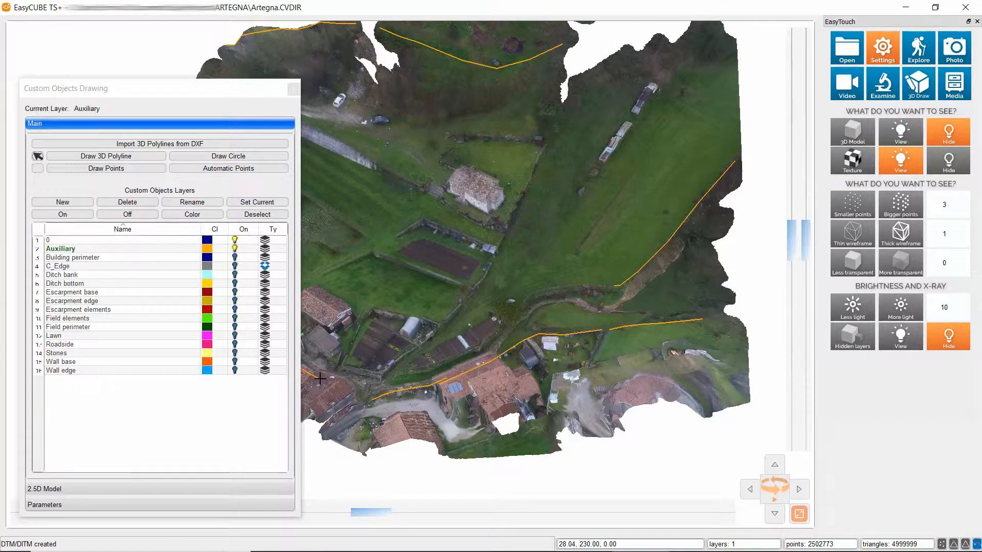
{"action": "right_click", "coordinate": [377, 413]}
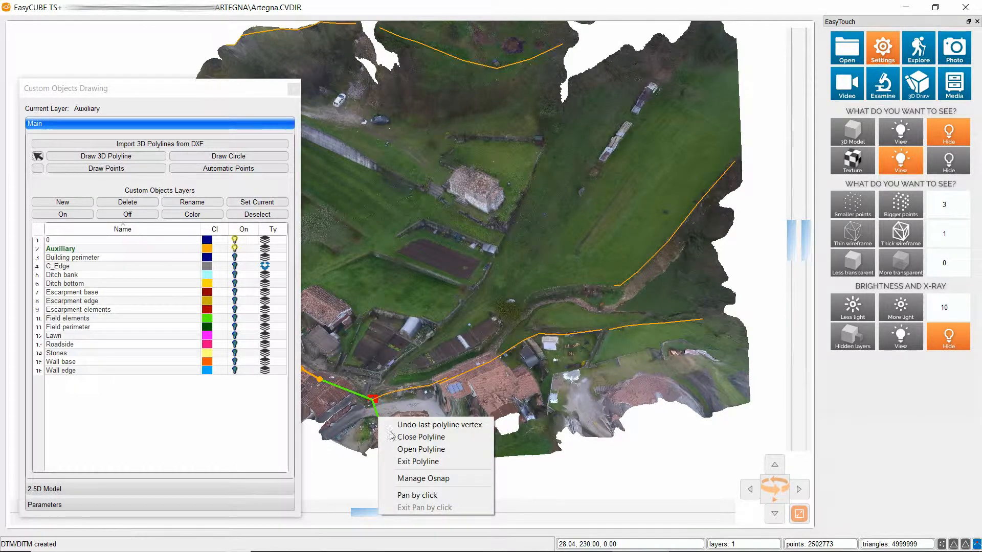
{"action": "left_click", "coordinate": [413, 451]}
{"action": "scroll", "coordinate": [464, 401], "scroll_direction": "up", "scroll_amount": 6}
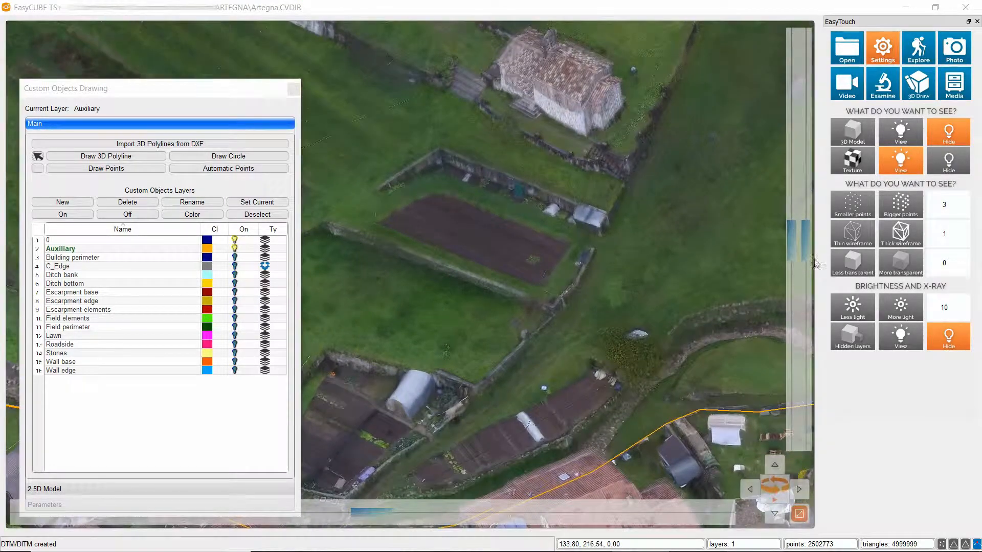
{"action": "right_click", "coordinate": [651, 290]}
{"action": "left_click", "coordinate": [676, 298]}
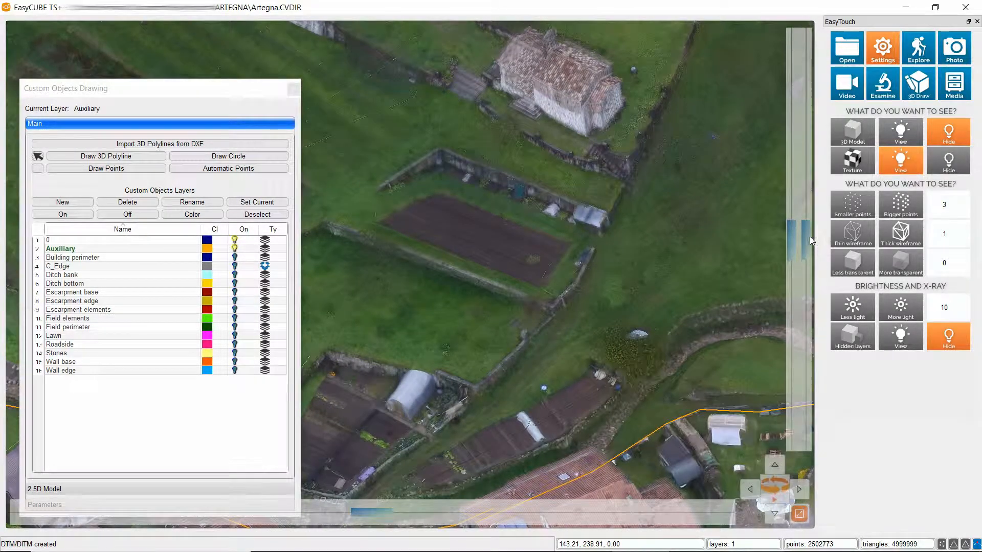
Move the roadside polyline's end vertex at the large house onto the start of the adjoining Auxiliary polyline, and deselect all.
{"action": "left_click_drag", "start_coordinate": [808, 237], "coordinate": [783, 501]}
{"action": "left_click", "coordinate": [484, 415]}
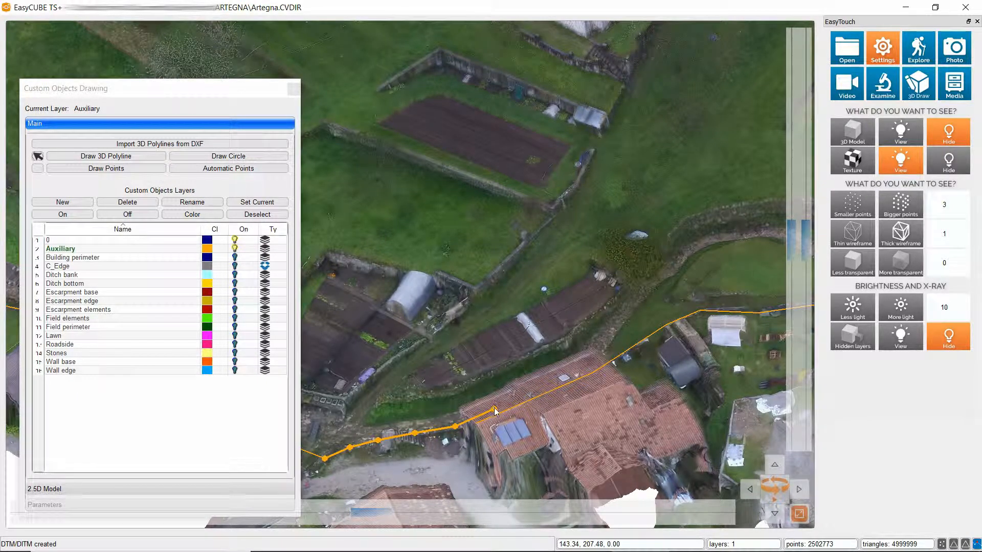
{"action": "middle_click_drag", "start_coordinate": [493, 411], "coordinate": [530, 415]}
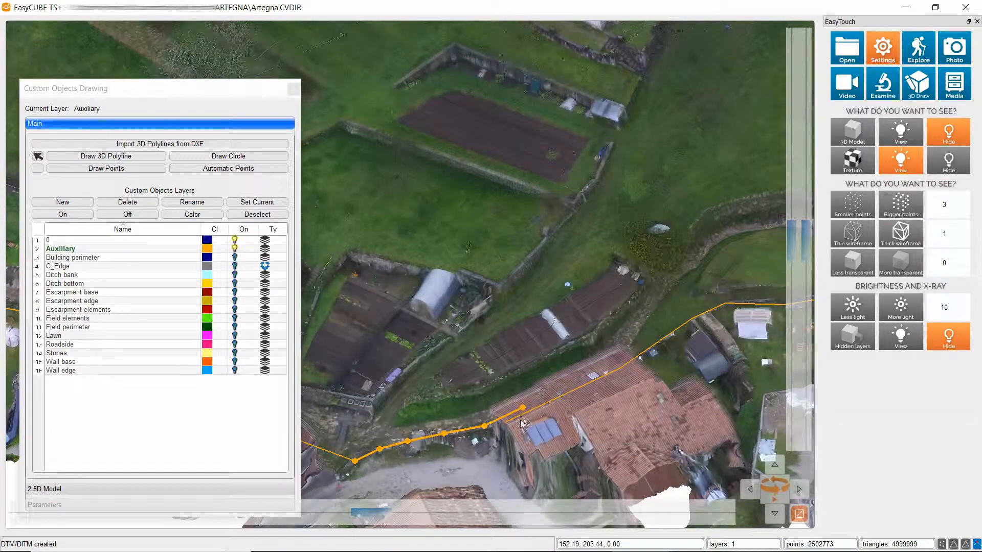
{"action": "left_click", "coordinate": [517, 433]}
{"action": "middle_click_drag", "start_coordinate": [530, 373], "coordinate": [536, 375]}
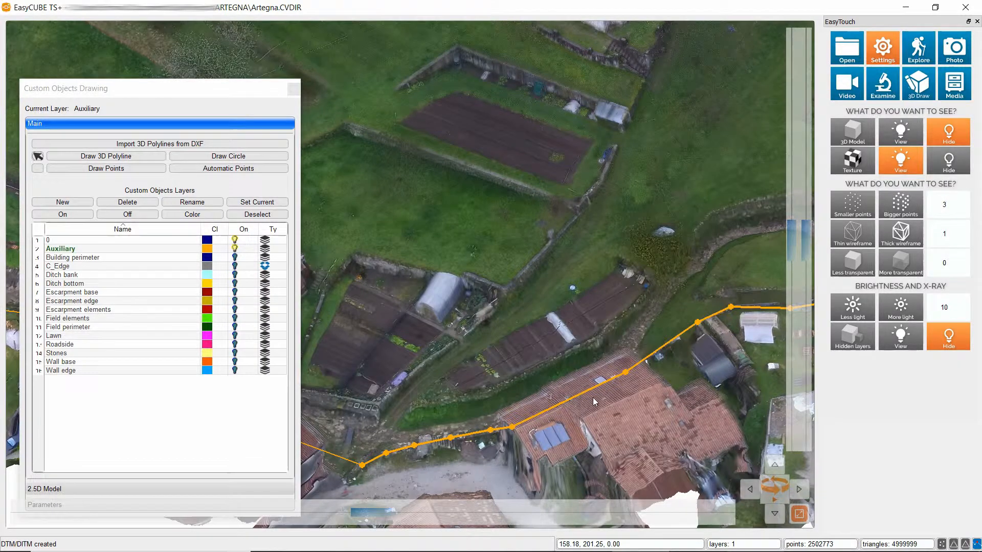
{"action": "middle_click_drag", "start_coordinate": [593, 398], "coordinate": [612, 376]}
{"action": "scroll", "coordinate": [612, 376], "scroll_direction": "down", "scroll_amount": 2}
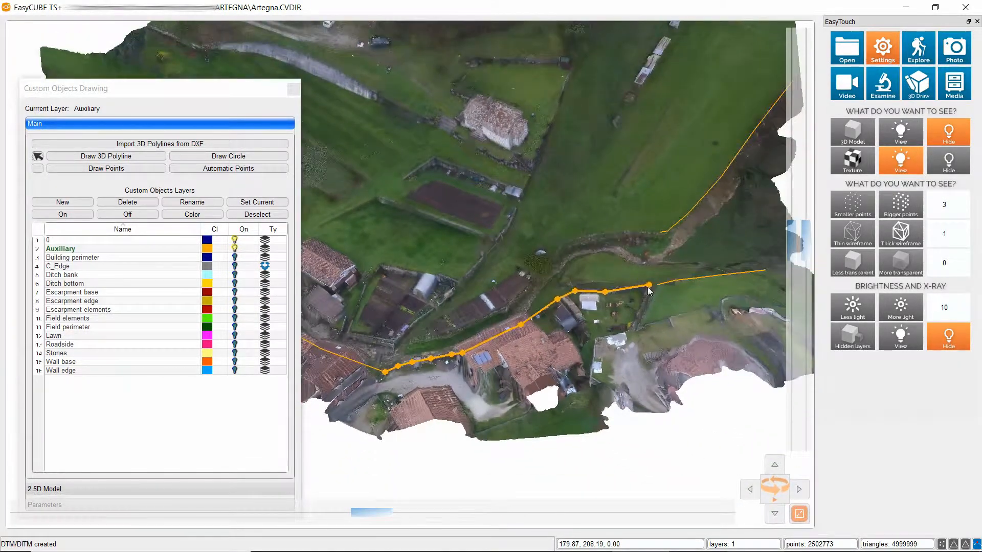
{"action": "scroll", "coordinate": [671, 289], "scroll_direction": "up", "scroll_amount": 2}
{"action": "right_click", "coordinate": [721, 309]}
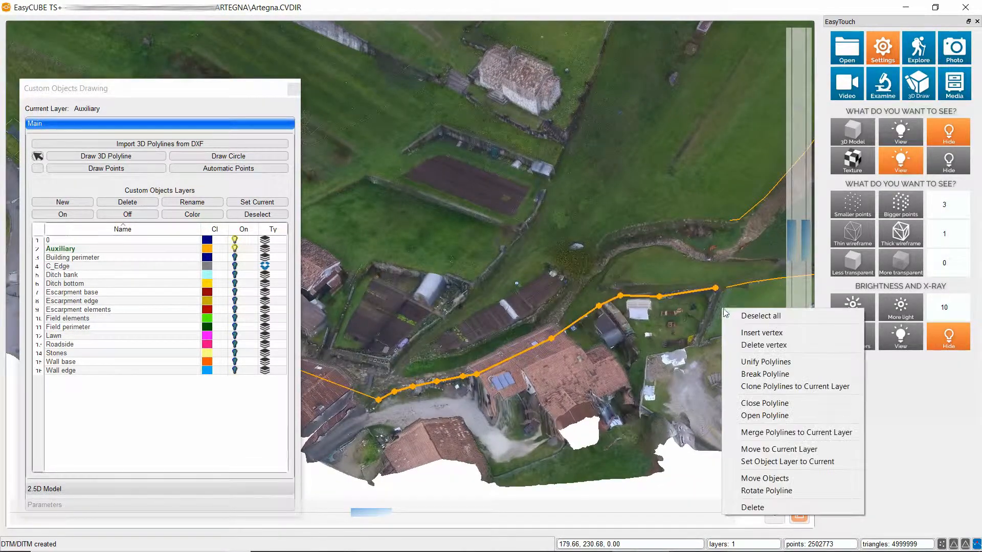
{"action": "left_click", "coordinate": [736, 318]}
Move the wall polyline's end vertex beyond the fenced garden onto the start of the next Auxiliary polyline, and deselect all.
{"action": "middle_click_drag", "start_coordinate": [742, 286], "coordinate": [591, 364]}
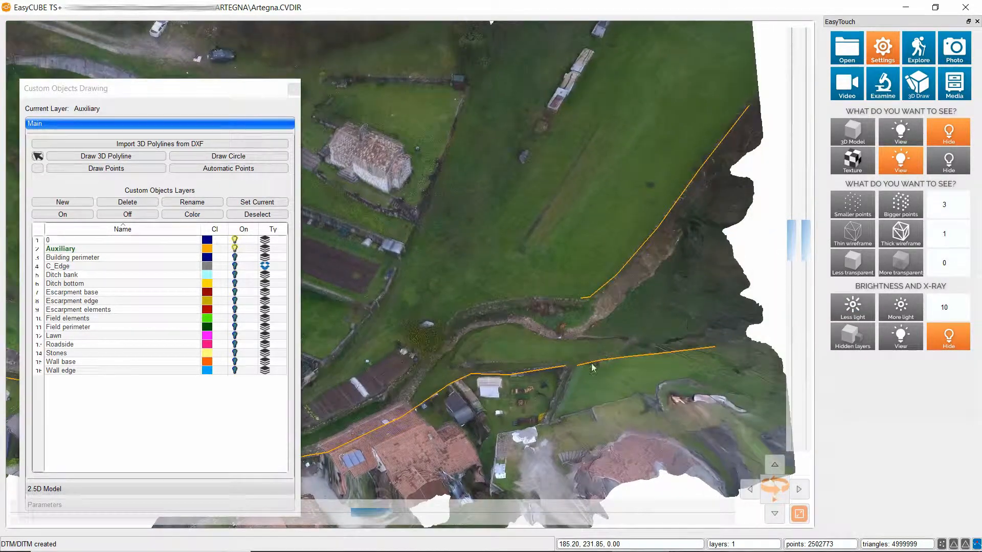
{"action": "scroll", "coordinate": [576, 366], "scroll_direction": "up", "scroll_amount": 4}
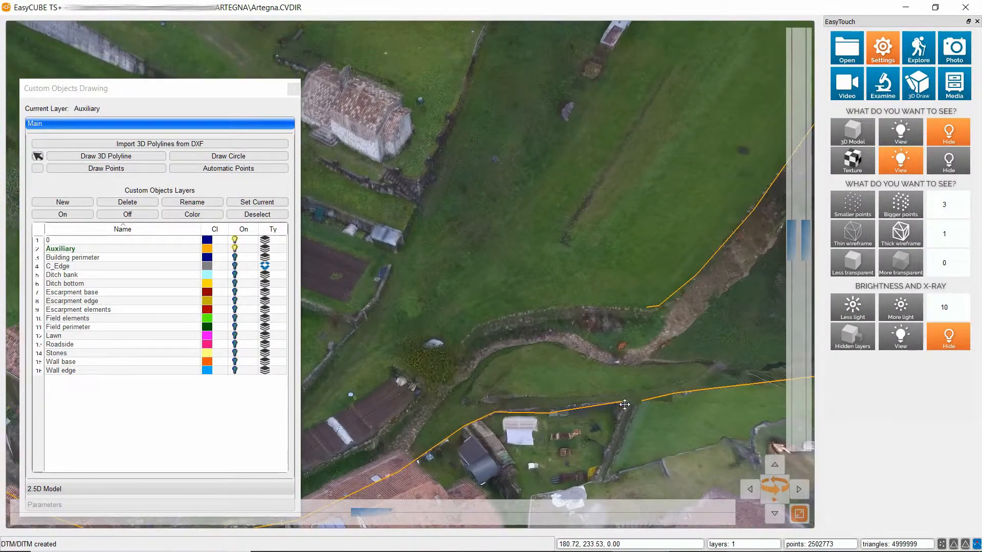
{"action": "middle_click_drag", "start_coordinate": [716, 410], "coordinate": [579, 394]}
{"action": "scroll", "coordinate": [450, 350], "scroll_direction": "up", "scroll_amount": 5}
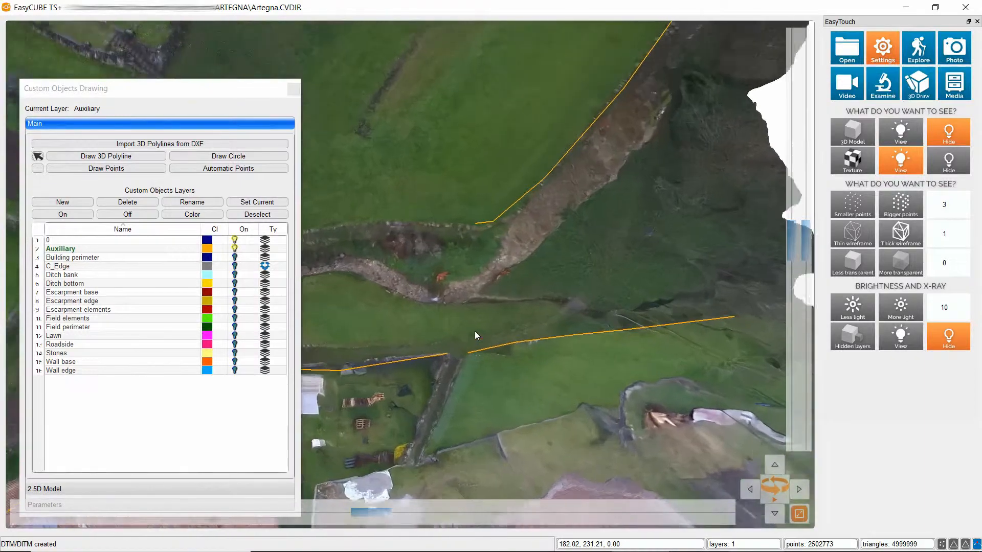
{"action": "left_click", "coordinate": [438, 366]}
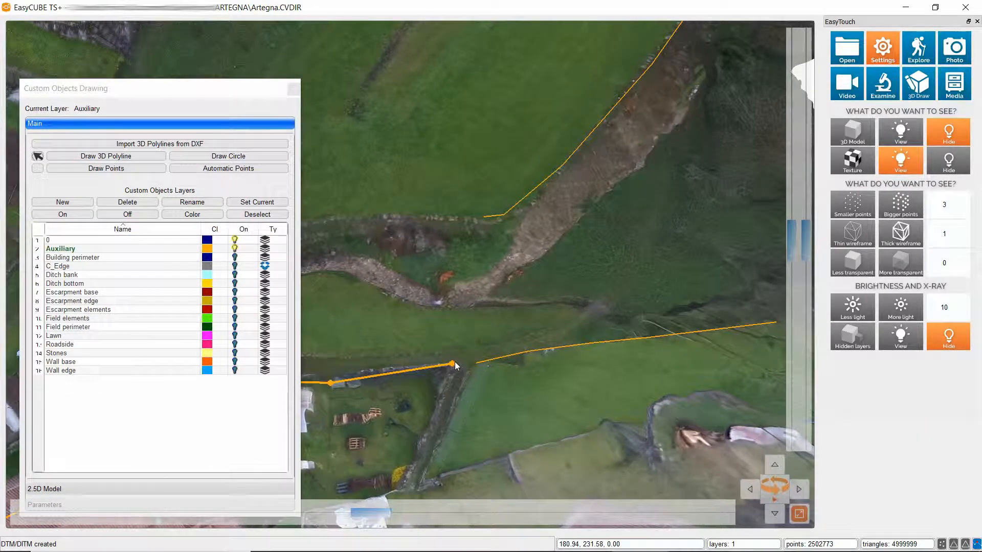
{"action": "left_click_drag", "start_coordinate": [454, 362], "coordinate": [472, 382]}
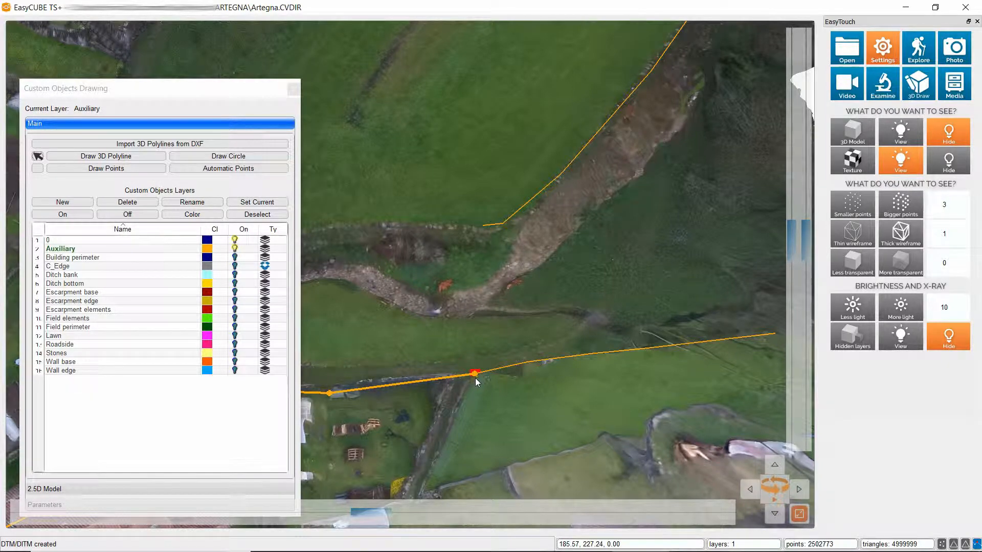
{"action": "scroll", "coordinate": [604, 278], "scroll_direction": "down", "scroll_amount": 4}
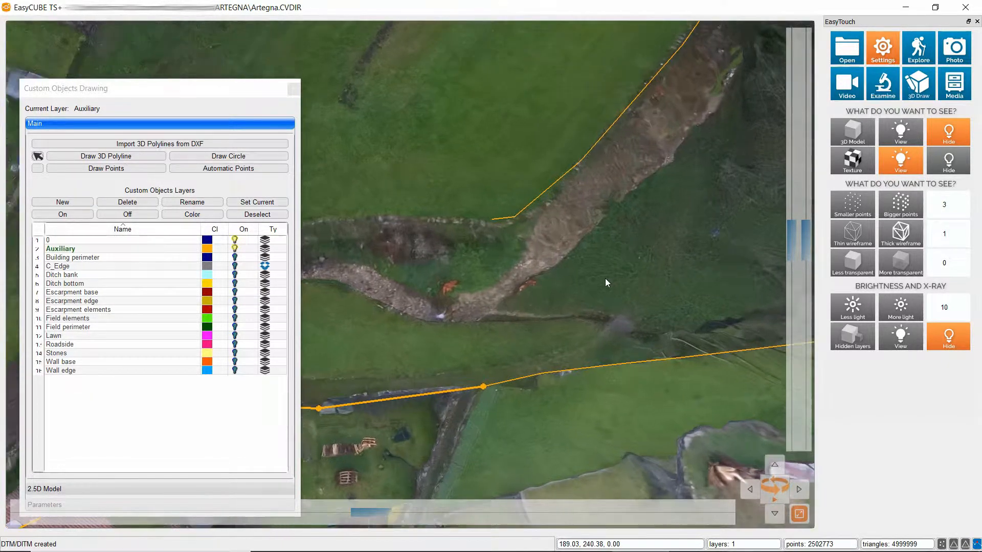
{"action": "right_click", "coordinate": [618, 211]}
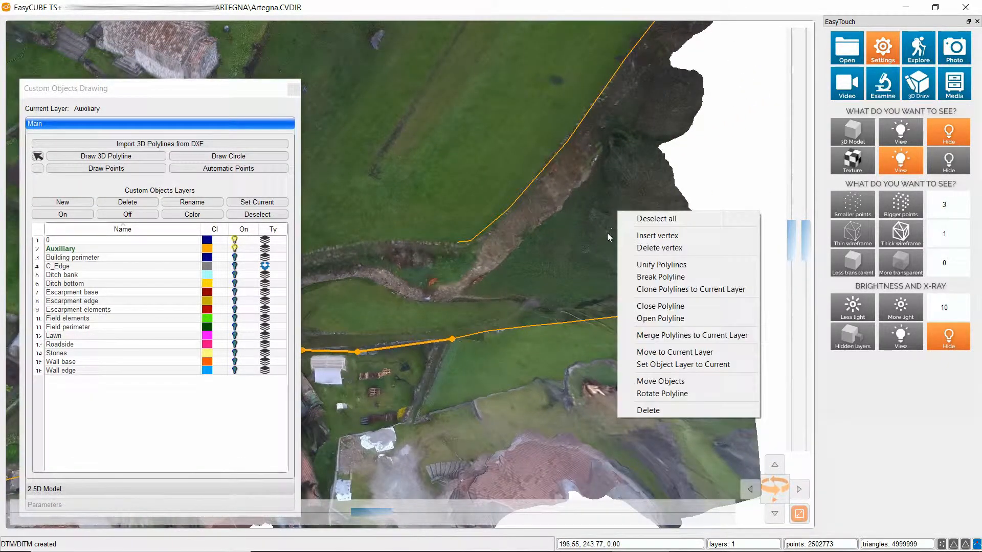
{"action": "left_click", "coordinate": [641, 218]}
Delete the four lower vertices of the Auxiliary polyline along the gully, keeping only its uppermost segment.
{"action": "middle_click_drag", "start_coordinate": [650, 87], "coordinate": [620, 247]}
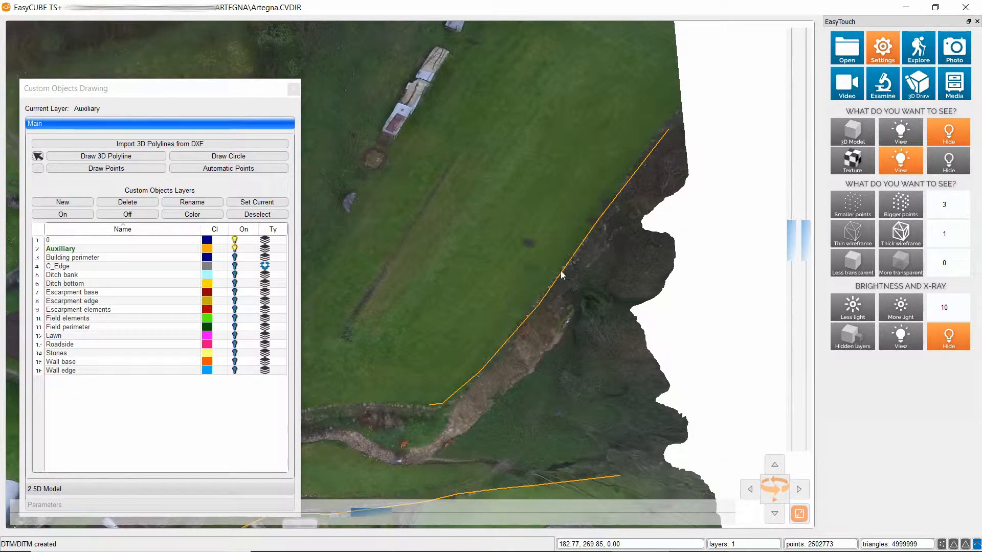
{"action": "left_click", "coordinate": [449, 397]}
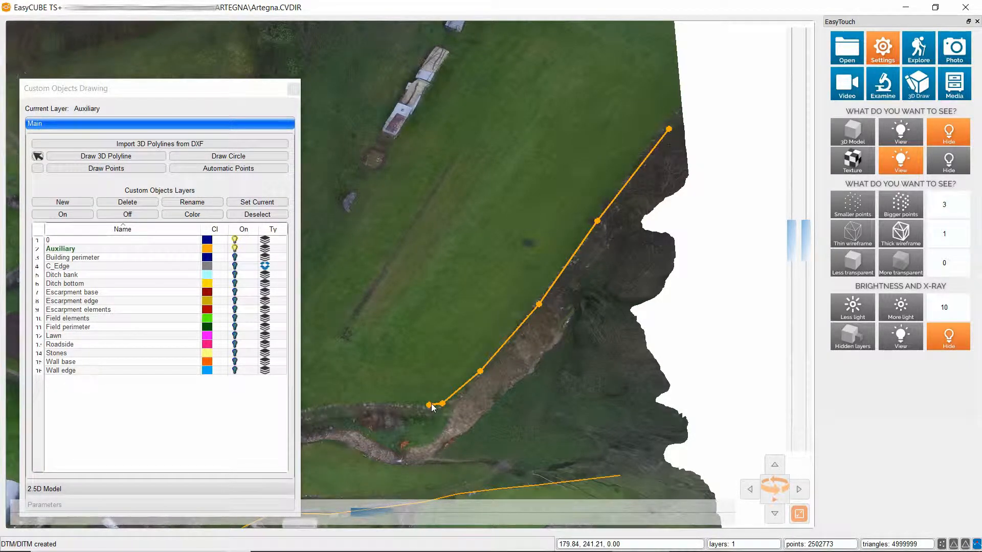
{"action": "right_click", "coordinate": [430, 407]}
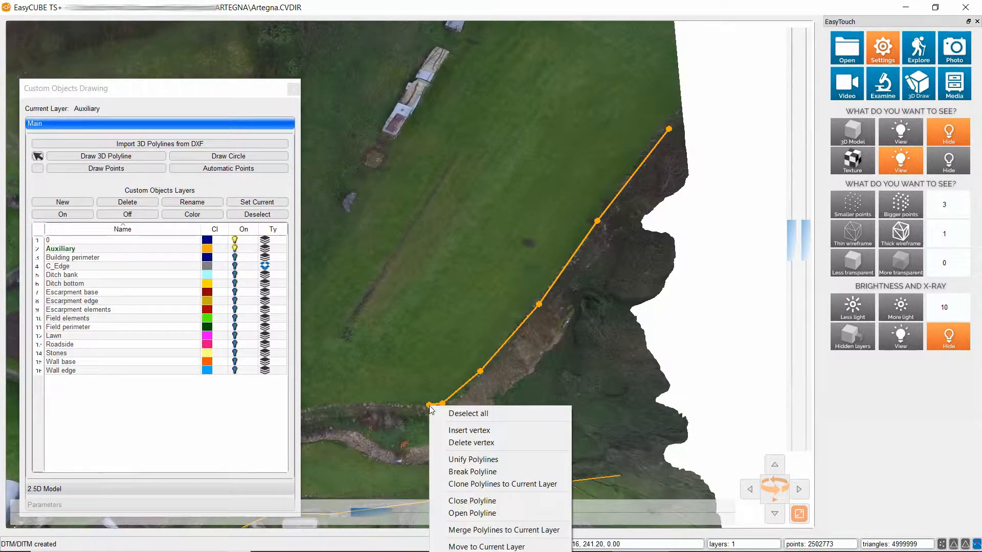
{"action": "left_click", "coordinate": [459, 443]}
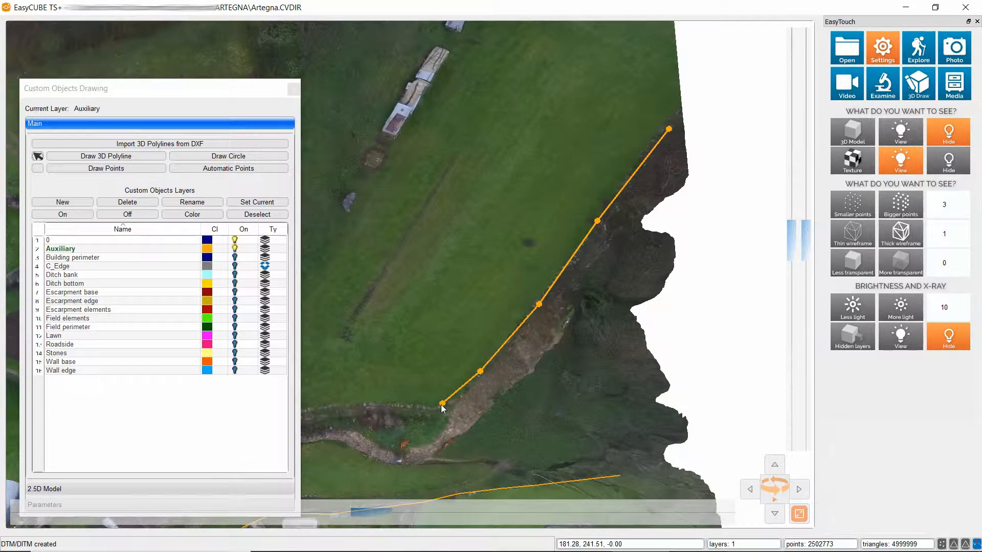
{"action": "right_click", "coordinate": [441, 404]}
{"action": "left_click", "coordinate": [465, 443]}
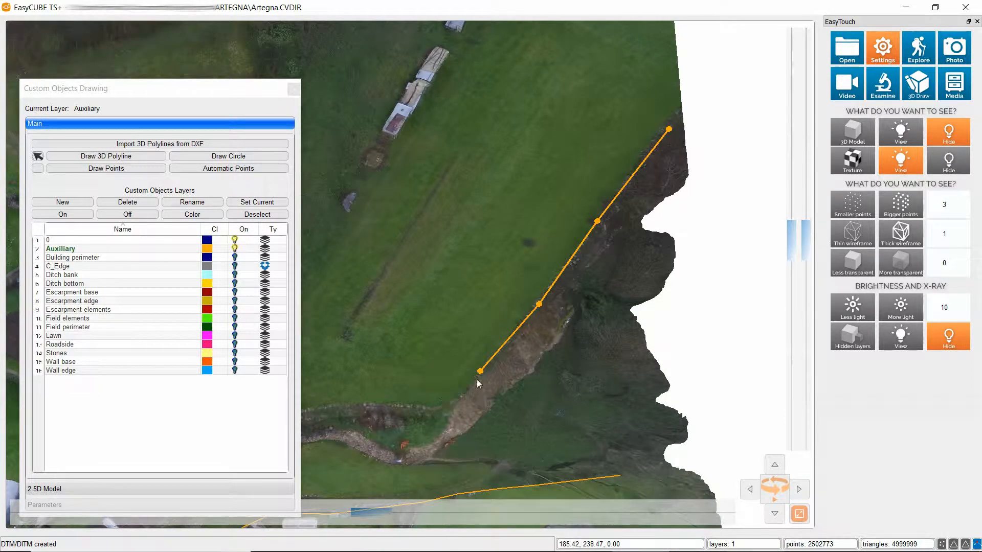
{"action": "right_click", "coordinate": [479, 372]}
{"action": "left_click", "coordinate": [507, 411]}
{"action": "right_click", "coordinate": [537, 304]}
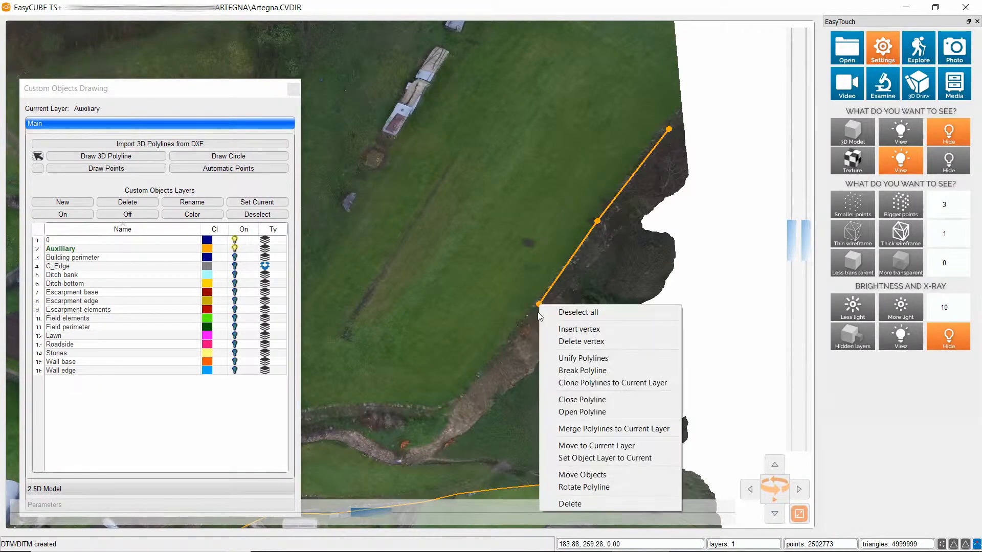
{"action": "left_click", "coordinate": [562, 342]}
Draw an open 3D polyline inside the terrain edge, from the southern boundary polyline's end to the lower end of the shortened gully polyline.
{"action": "left_click", "coordinate": [78, 154]}
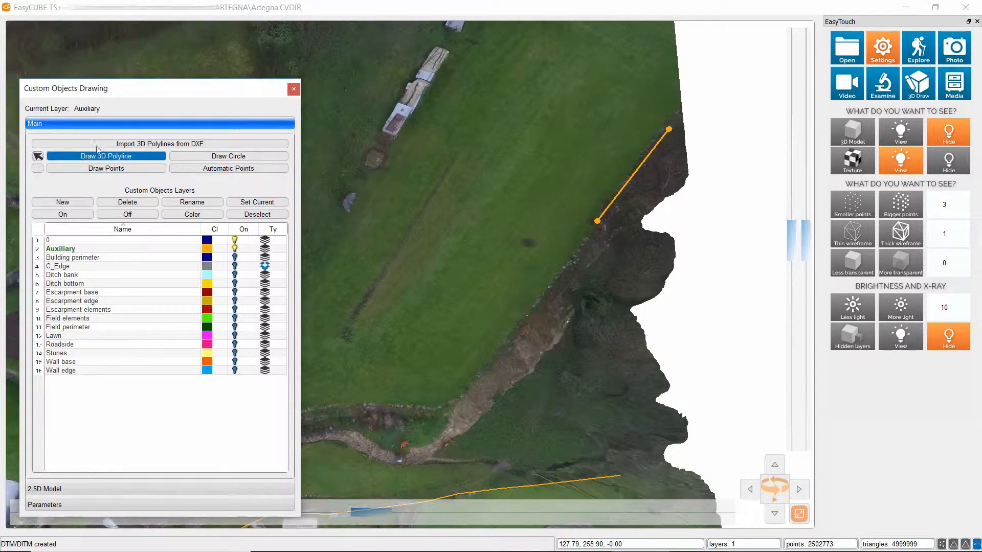
{"action": "left_click", "coordinate": [965, 544]}
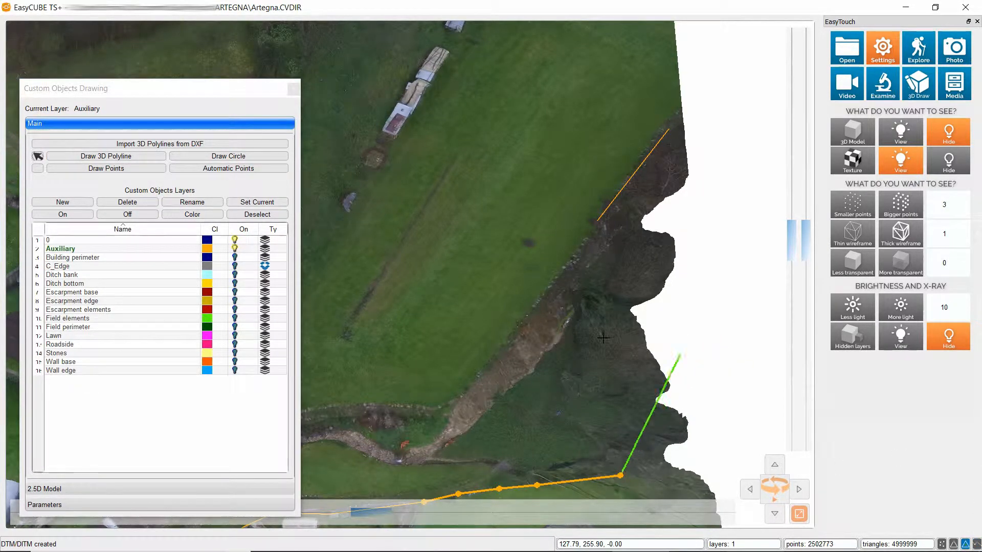
{"action": "left_click", "coordinate": [617, 333]}
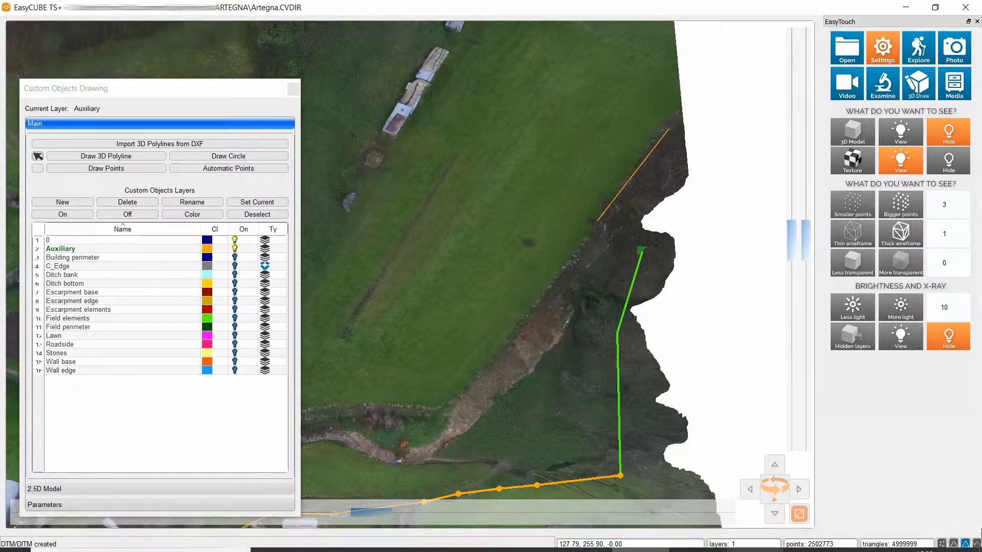
{"action": "left_click", "coordinate": [597, 220]}
{"action": "right_click", "coordinate": [547, 252]}
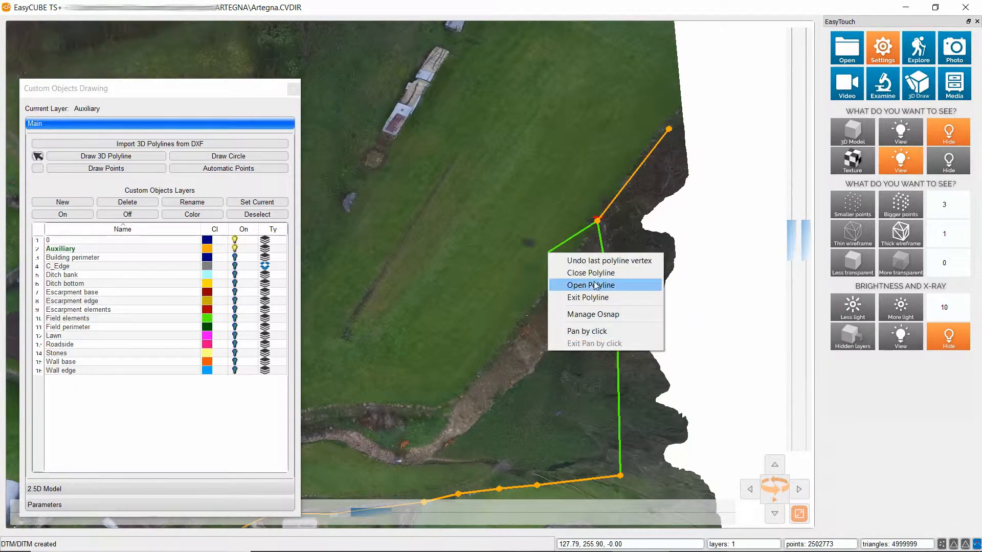
{"action": "left_click", "coordinate": [583, 283]}
Draw an open 3D polyline from the gully polyline's upper end around the field's northeastern edge to the northern boundary polyline's end.
{"action": "left_click_drag", "start_coordinate": [800, 237], "coordinate": [820, 5]}
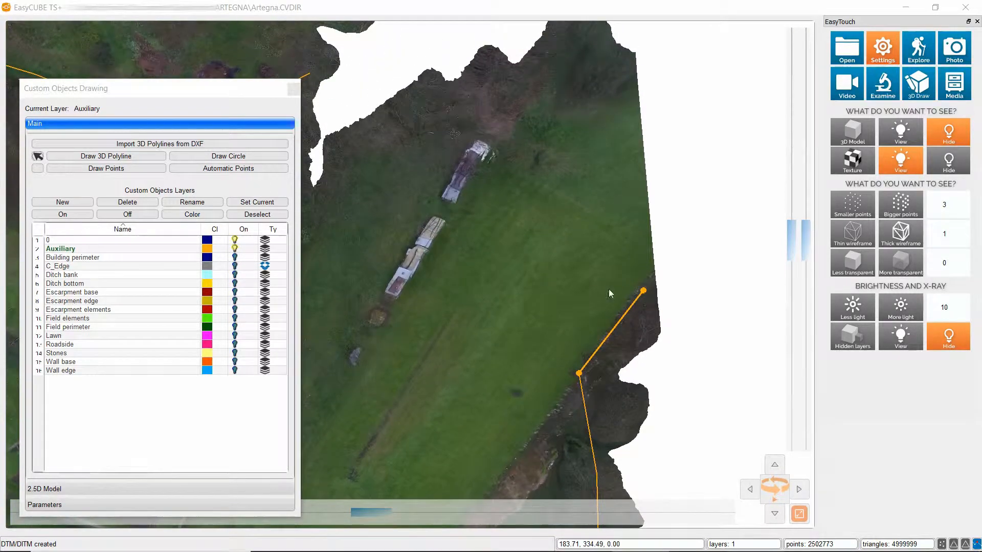
{"action": "left_click", "coordinate": [106, 156]}
{"action": "left_click", "coordinate": [643, 289]}
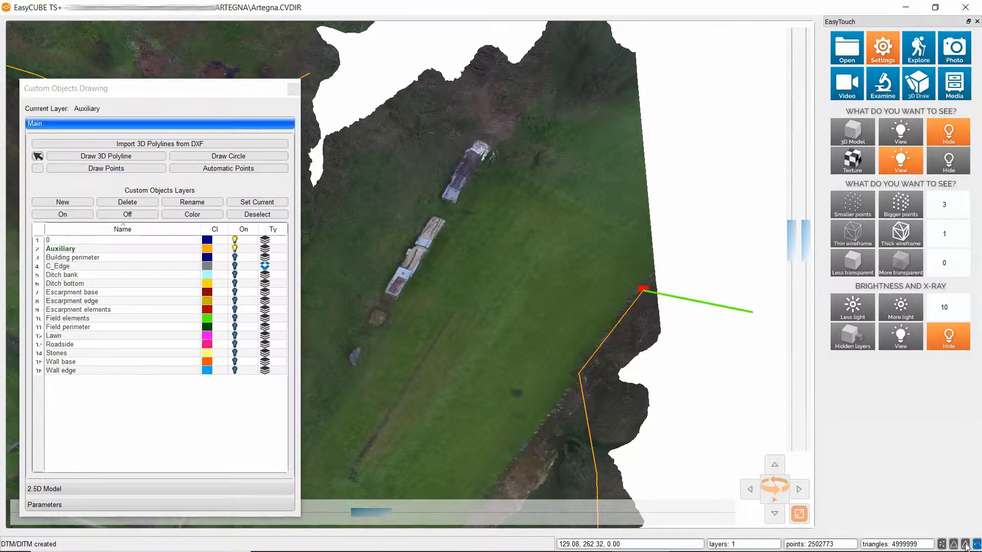
{"action": "left_click", "coordinate": [637, 201]}
{"action": "left_click", "coordinate": [611, 145]}
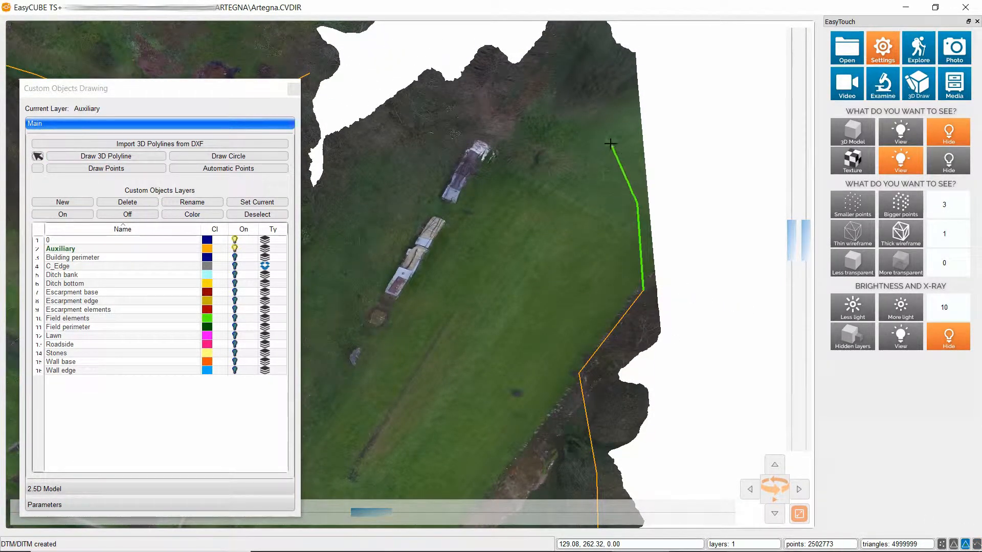
{"action": "left_click", "coordinate": [557, 112]}
{"action": "left_click", "coordinate": [402, 93]}
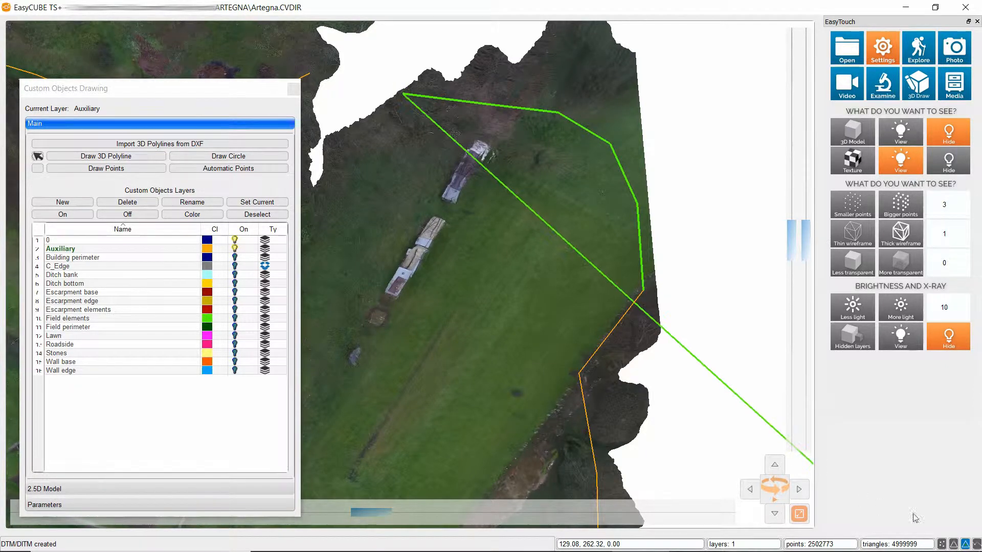
{"action": "left_click", "coordinate": [309, 73]}
{"action": "right_click", "coordinate": [309, 73]}
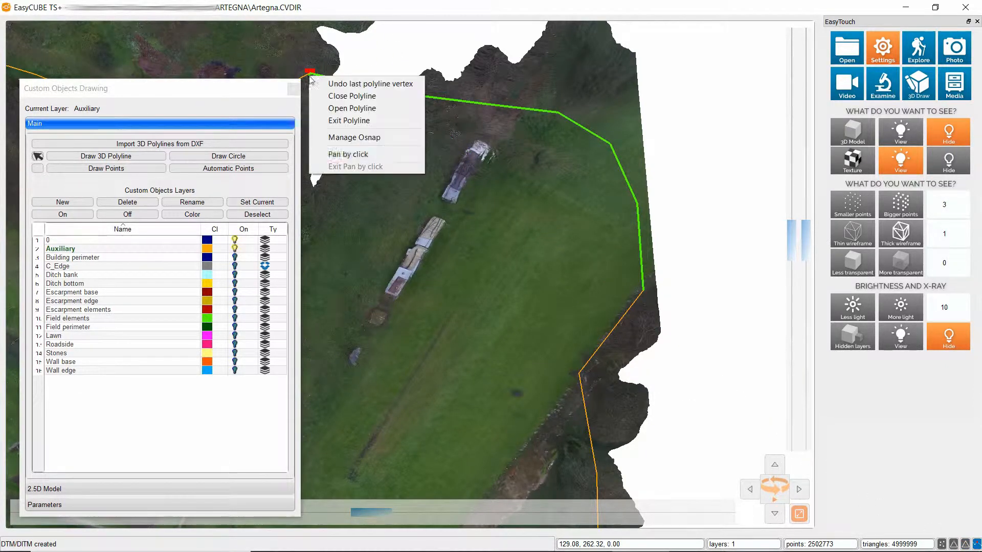
{"action": "left_click", "coordinate": [352, 108]}
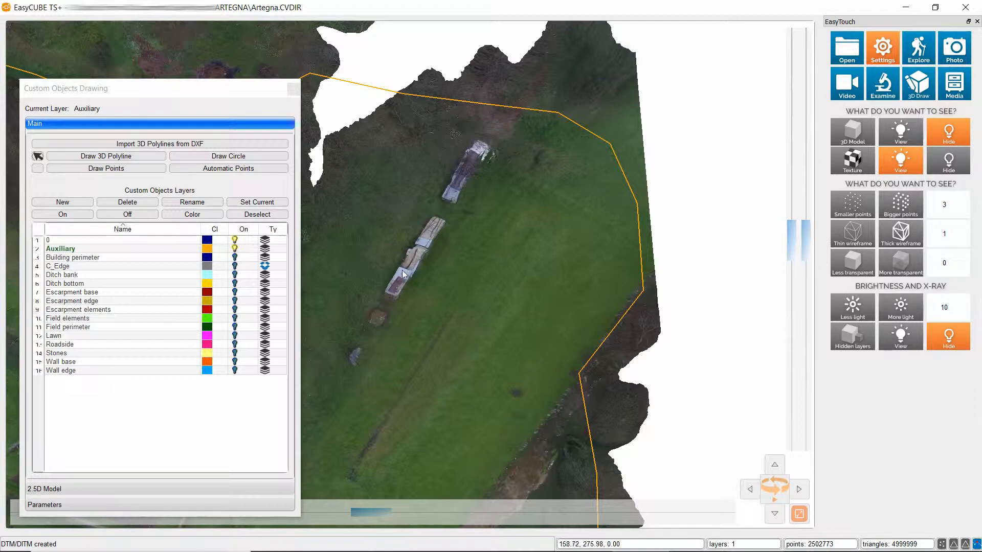
Bridge the gap between the two northern boundary polylines across the terrain hole with an open two-vertex 3D polyline, and deselect all.
{"action": "middle_click_drag", "start_coordinate": [402, 270], "coordinate": [537, 320]}
{"action": "scroll", "coordinate": [537, 246], "scroll_direction": "up", "scroll_amount": 3}
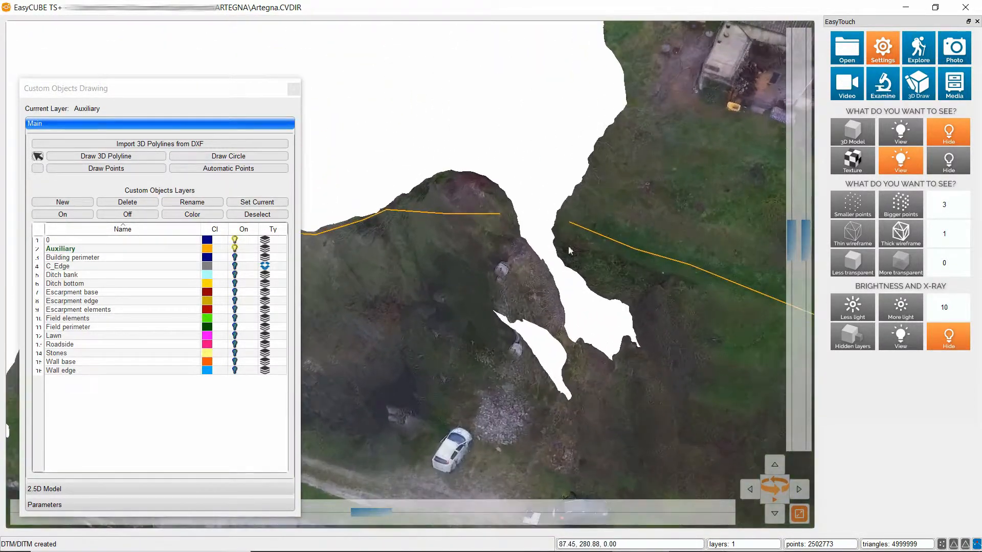
{"action": "left_click", "coordinate": [148, 155]}
{"action": "left_click", "coordinate": [569, 221]}
{"action": "left_click", "coordinate": [503, 211]}
{"action": "right_click", "coordinate": [533, 249]}
{"action": "left_click", "coordinate": [563, 285]}
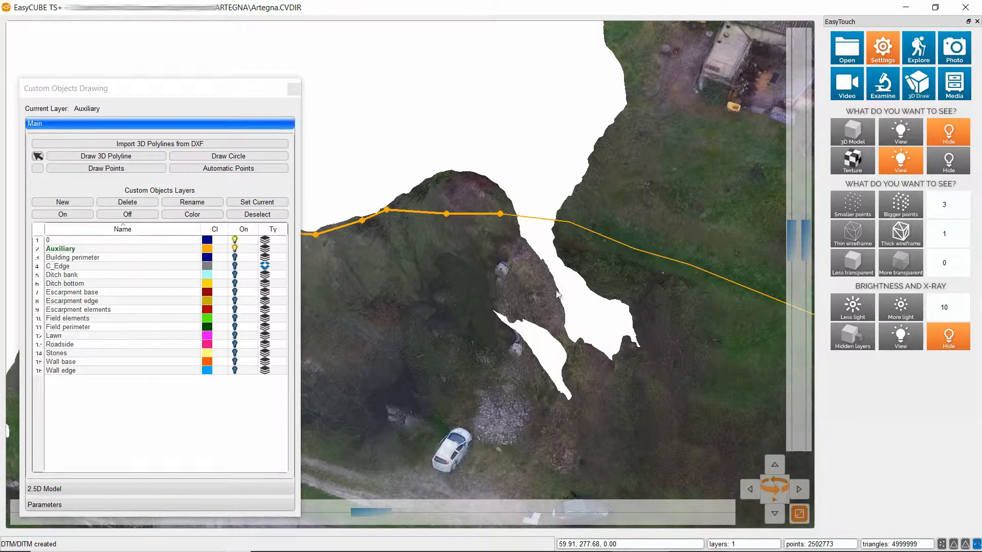
{"action": "right_click", "coordinate": [416, 306]}
{"action": "left_click", "coordinate": [450, 312]}
Start a 3D polyline at the northern boundary's western end and place vertices down the terrain's northwestern edge into the meadow.
{"action": "middle_click_drag", "start_coordinate": [431, 344], "coordinate": [543, 321]}
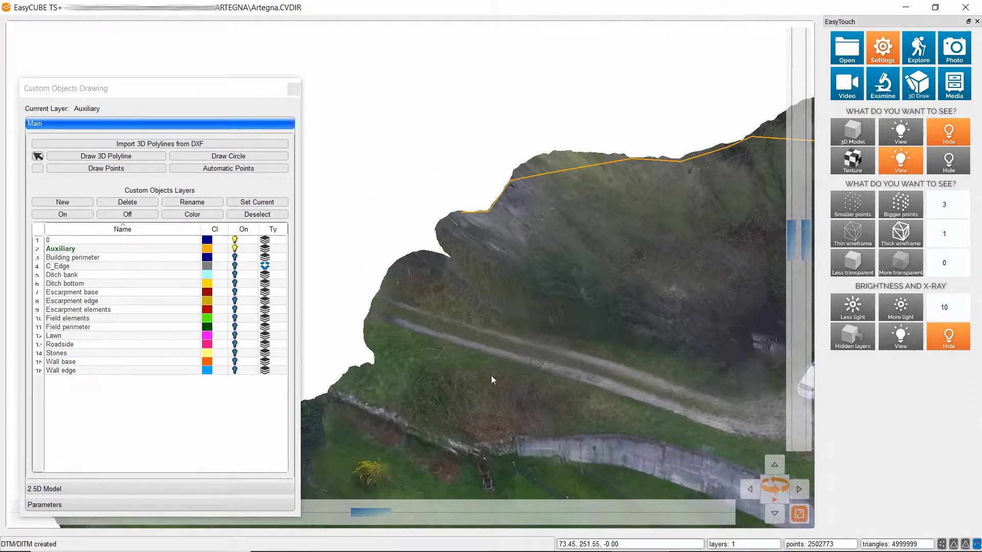
{"action": "middle_click_drag", "start_coordinate": [491, 380], "coordinate": [545, 311]}
{"action": "scroll", "coordinate": [545, 311], "scroll_direction": "down", "scroll_amount": 4}
{"action": "middle_click_drag", "start_coordinate": [536, 163], "coordinate": [463, 265]}
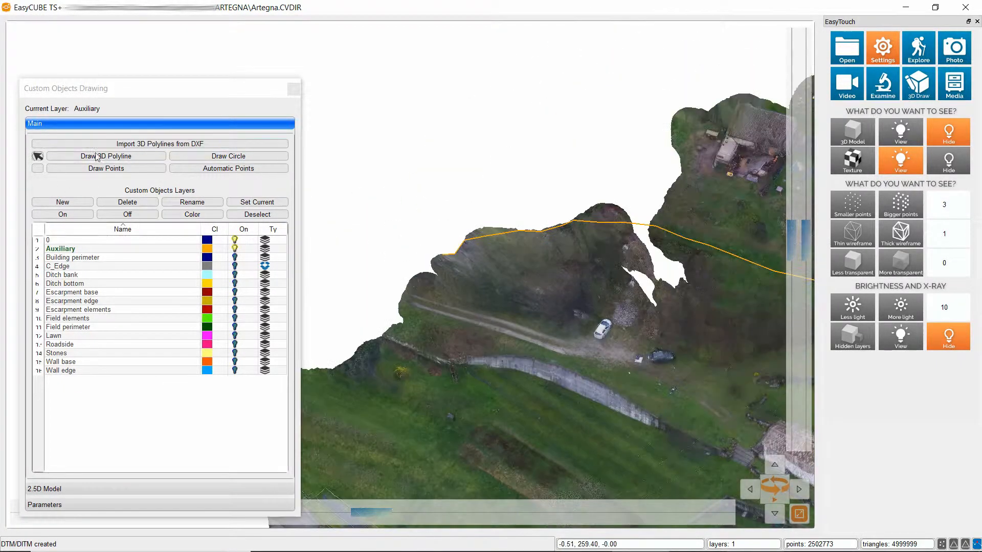
{"action": "left_click", "coordinate": [96, 157]}
{"action": "left_click", "coordinate": [441, 255]}
{"action": "left_click", "coordinate": [621, 342]}
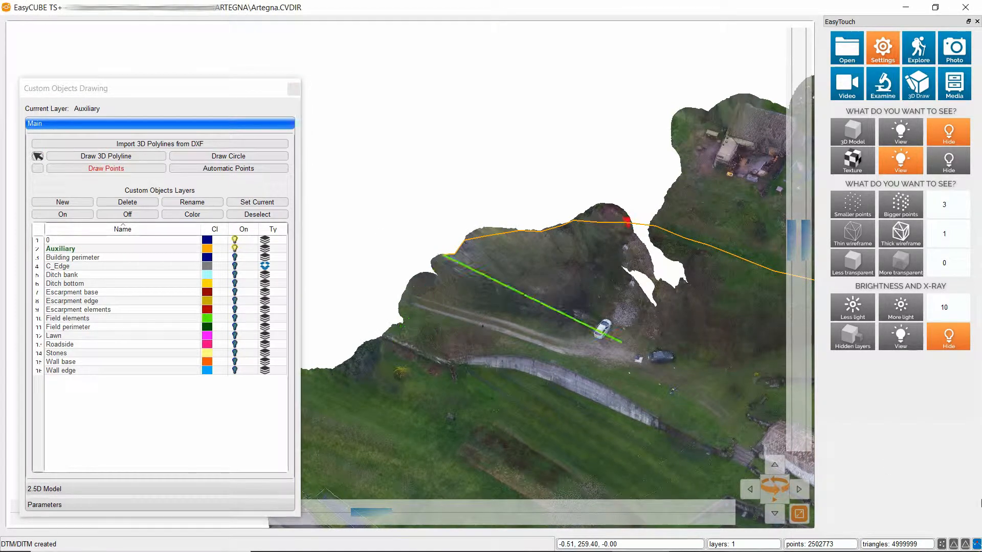
{"action": "left_click", "coordinate": [965, 544]}
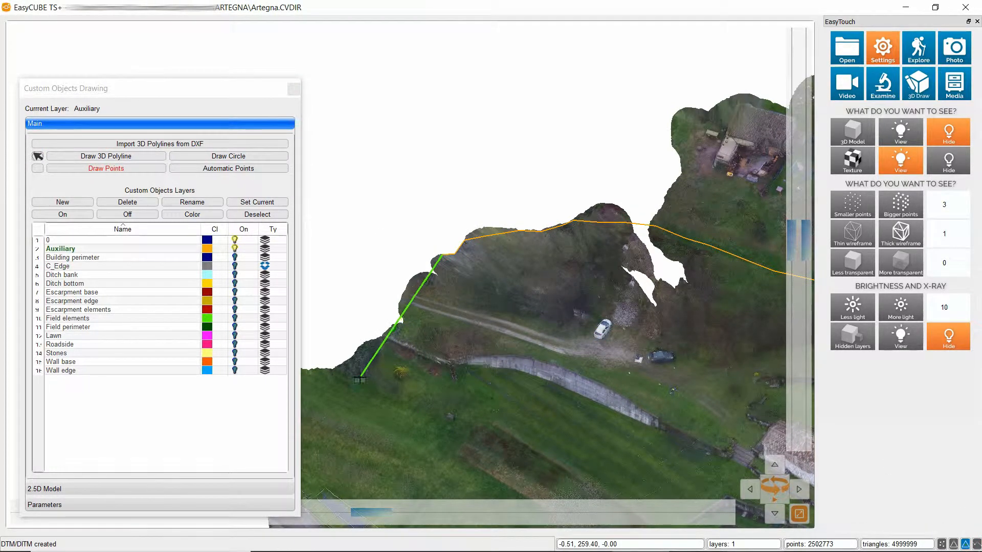
{"action": "left_click", "coordinate": [391, 351]}
{"action": "left_click", "coordinate": [322, 397]}
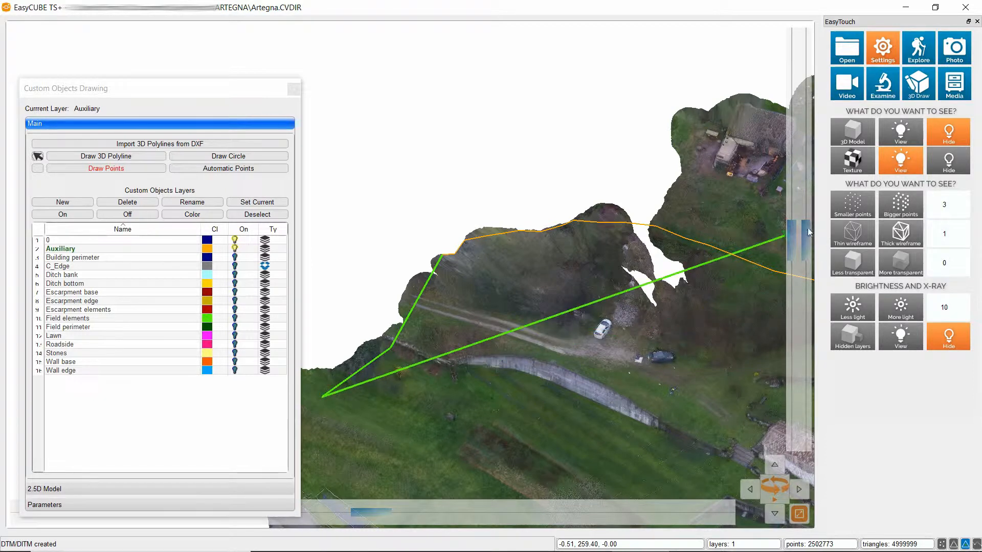
Continue the polyline down the meadow and along the road to the southern boundary polyline's western end, and finish it open.
{"action": "left_click", "coordinate": [782, 272]}
{"action": "left_click_drag", "start_coordinate": [812, 459], "coordinate": [812, 459]}
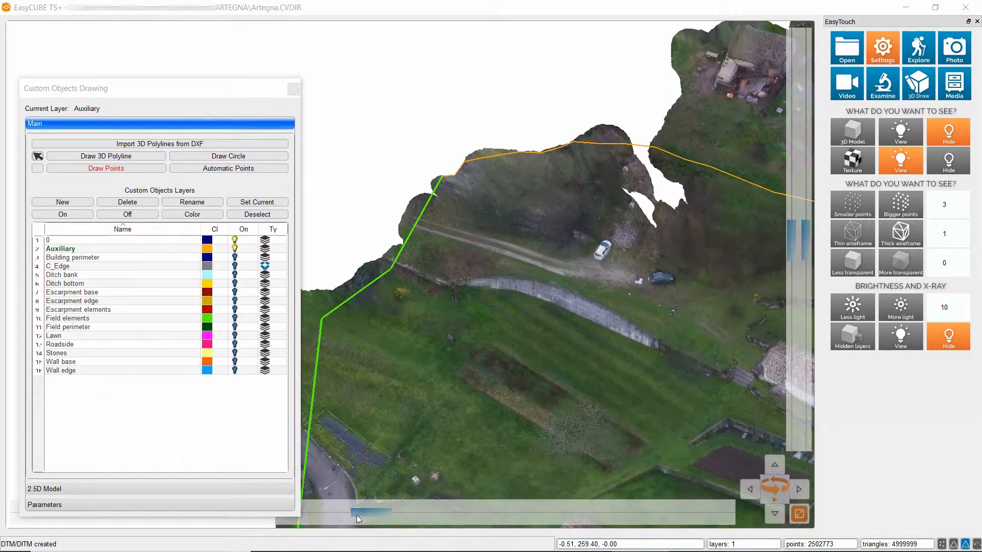
{"action": "left_click_drag", "start_coordinate": [370, 512], "coordinate": [0, 486]}
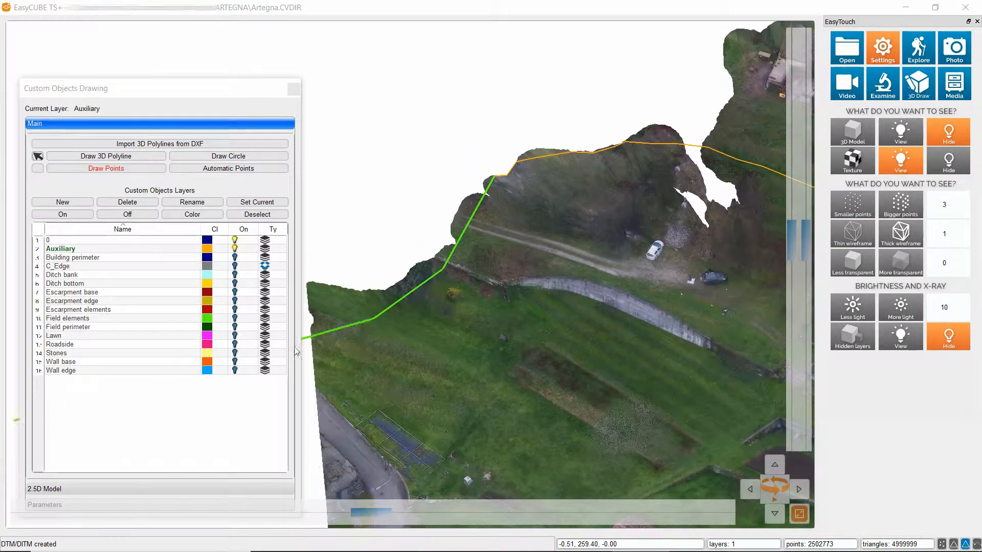
{"action": "left_click", "coordinate": [354, 347]}
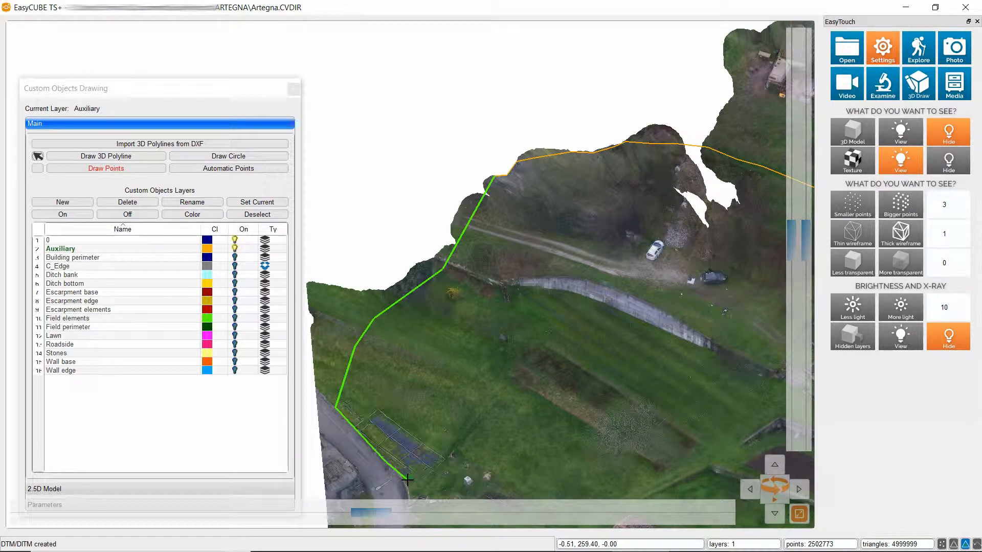
{"action": "left_click_drag", "start_coordinate": [807, 238], "coordinate": [802, 440]}
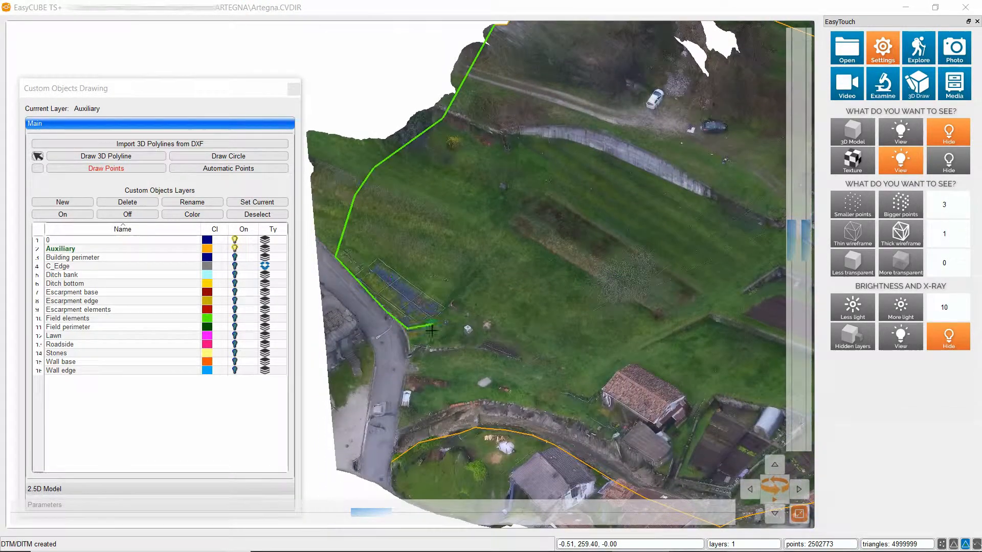
{"action": "left_click", "coordinate": [413, 361]}
{"action": "left_click", "coordinate": [395, 436]}
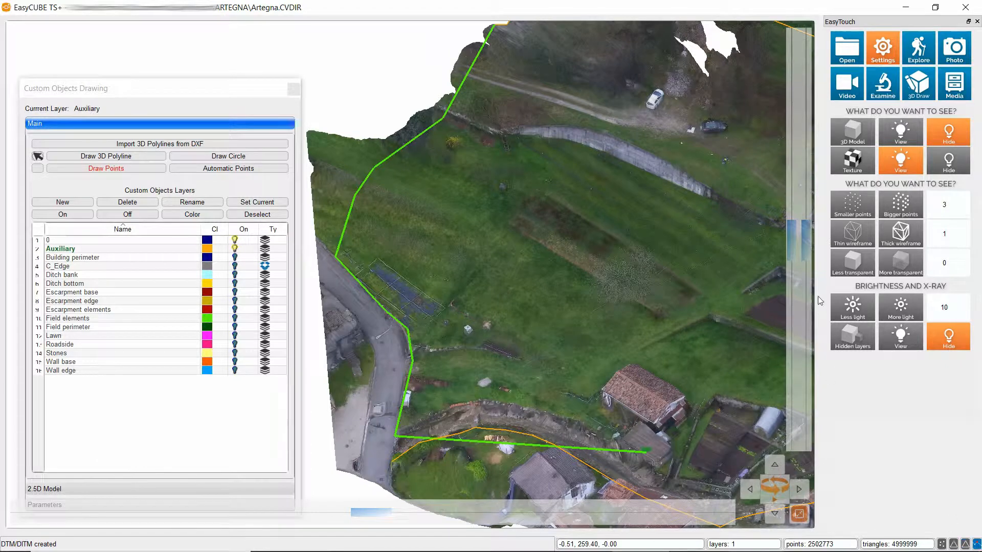
{"action": "right_click", "coordinate": [487, 364]}
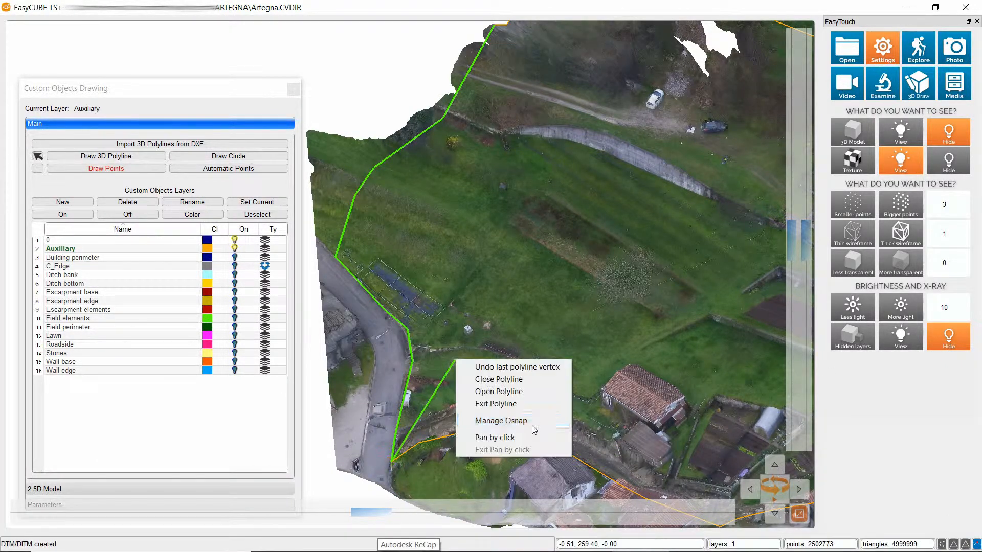
{"action": "left_click", "coordinate": [493, 394]}
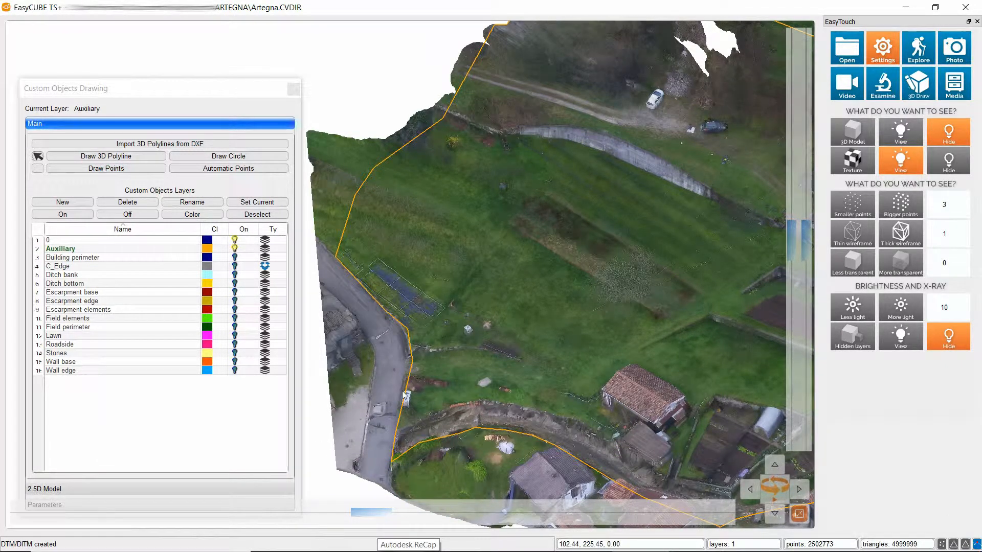
Select all the Auxiliary boundary polylines around the terrain and unify them into a single outline.
{"action": "left_click", "coordinate": [408, 346]}
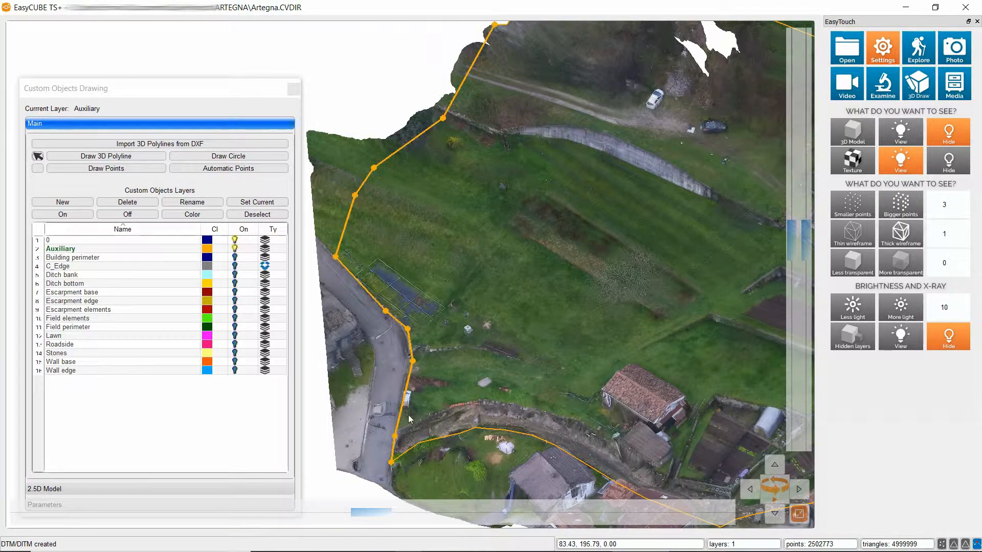
{"action": "left_click", "coordinate": [423, 447]}
{"action": "left_click", "coordinate": [314, 513]}
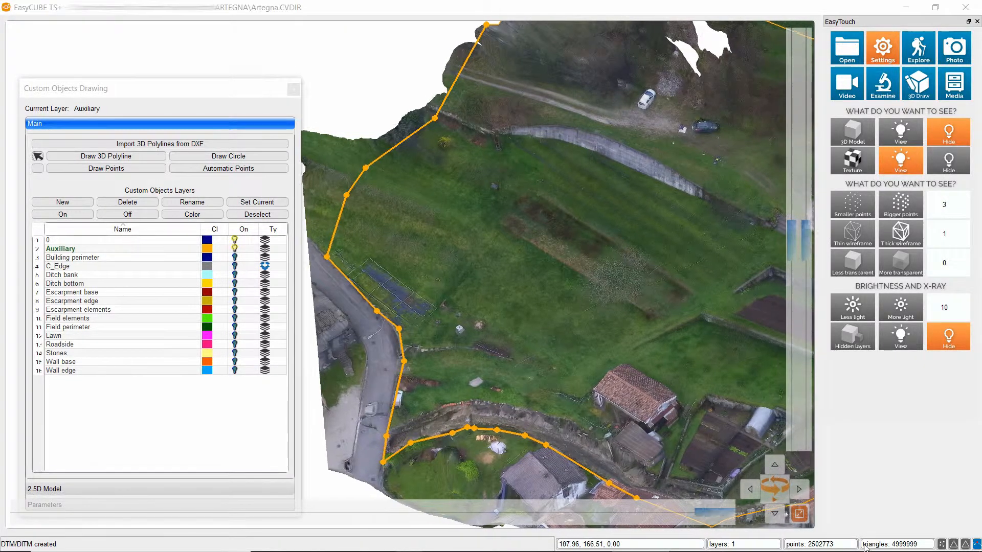
{"action": "left_click", "coordinate": [741, 510]}
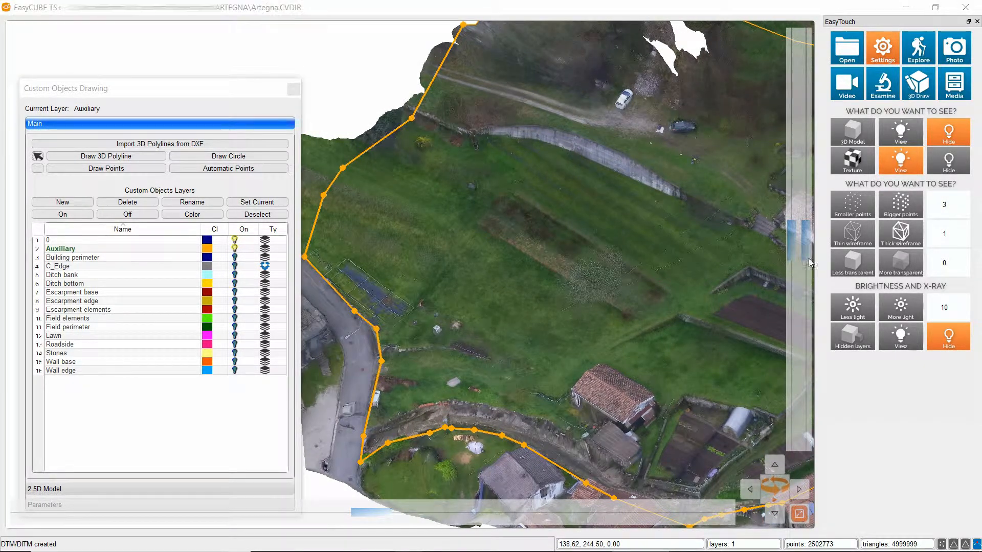
{"action": "left_click_drag", "start_coordinate": [808, 234], "coordinate": [821, 498]}
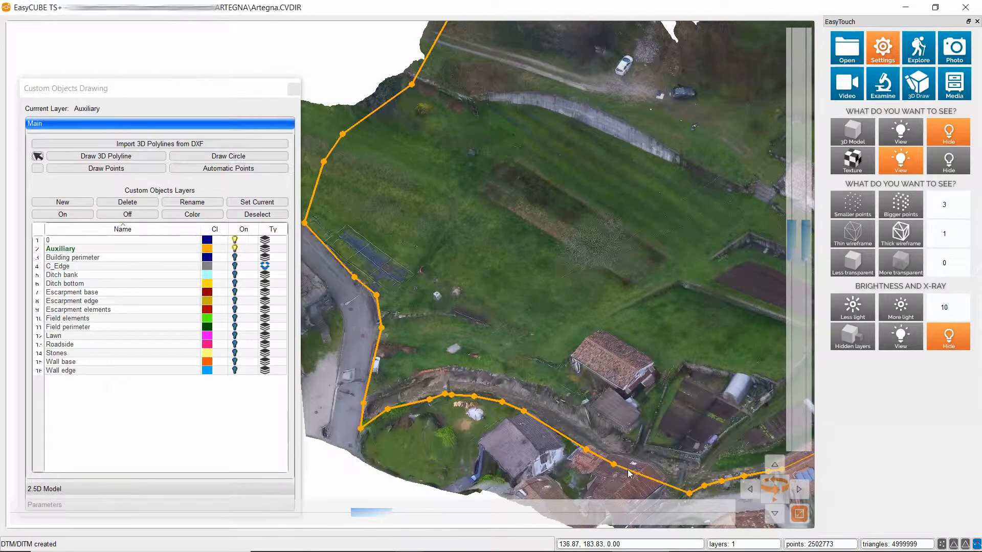
{"action": "left_click_drag", "start_coordinate": [381, 516], "coordinate": [909, 483]}
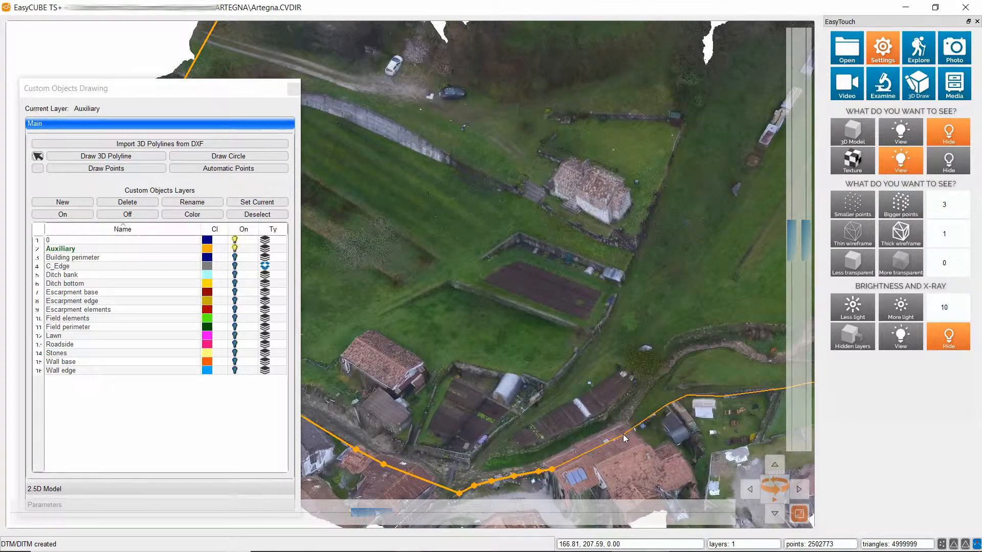
{"action": "left_click_drag", "start_coordinate": [384, 507], "coordinate": [980, 499]}
{"action": "scroll", "coordinate": [715, 409], "scroll_direction": "down", "scroll_amount": 1}
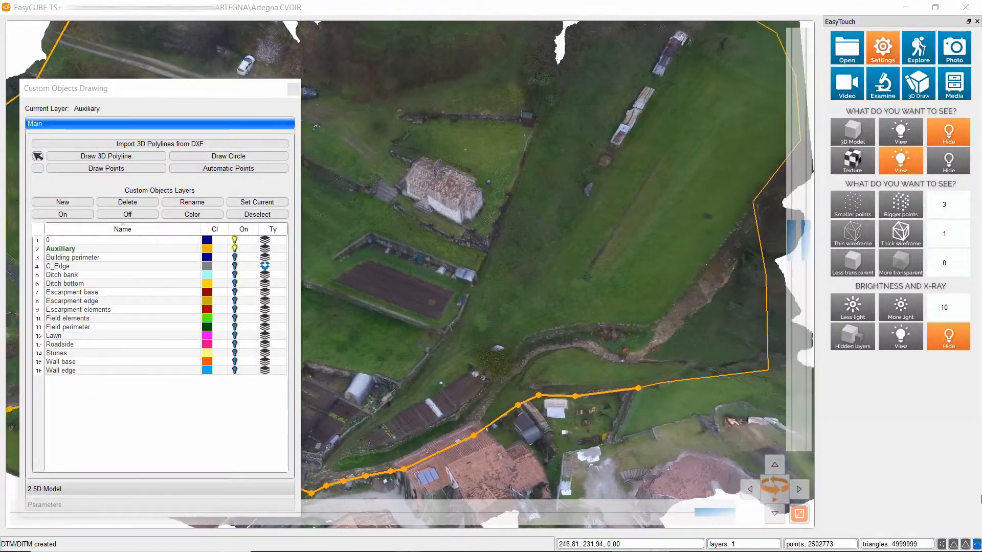
{"action": "scroll", "coordinate": [646, 395], "scroll_direction": "up", "scroll_amount": 4}
{"action": "left_click_drag", "start_coordinate": [372, 515], "coordinate": [905, 512]}
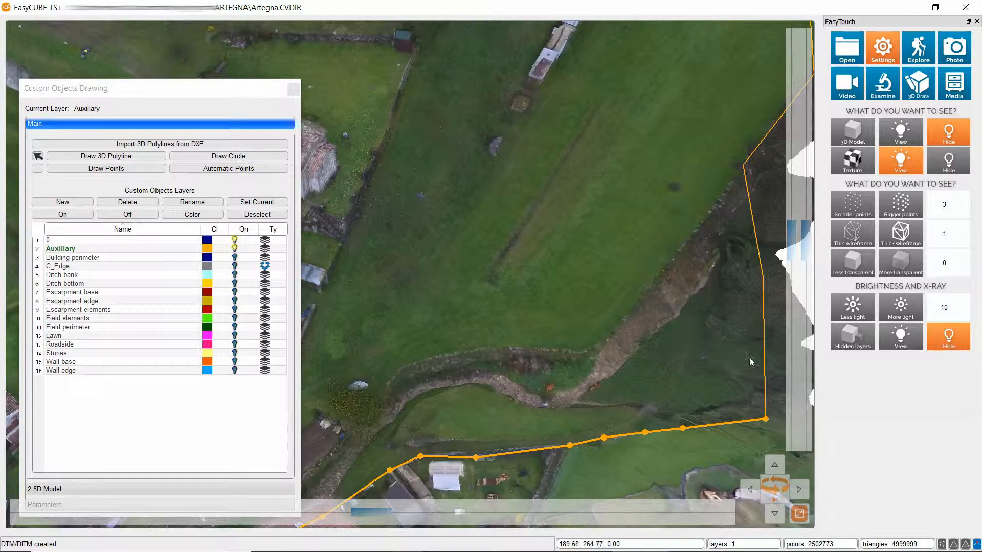
{"action": "left_click", "coordinate": [764, 338]}
{"action": "left_click", "coordinate": [760, 145]}
{"action": "left_click_drag", "start_coordinate": [805, 240], "coordinate": [824, 6]}
{"action": "left_click", "coordinate": [576, 91]}
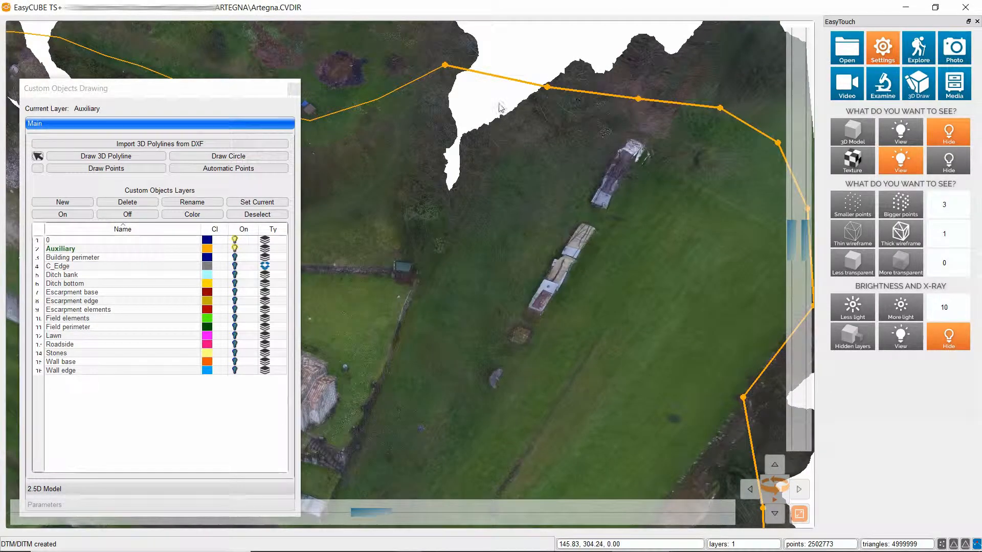
{"action": "left_click", "coordinate": [386, 96]}
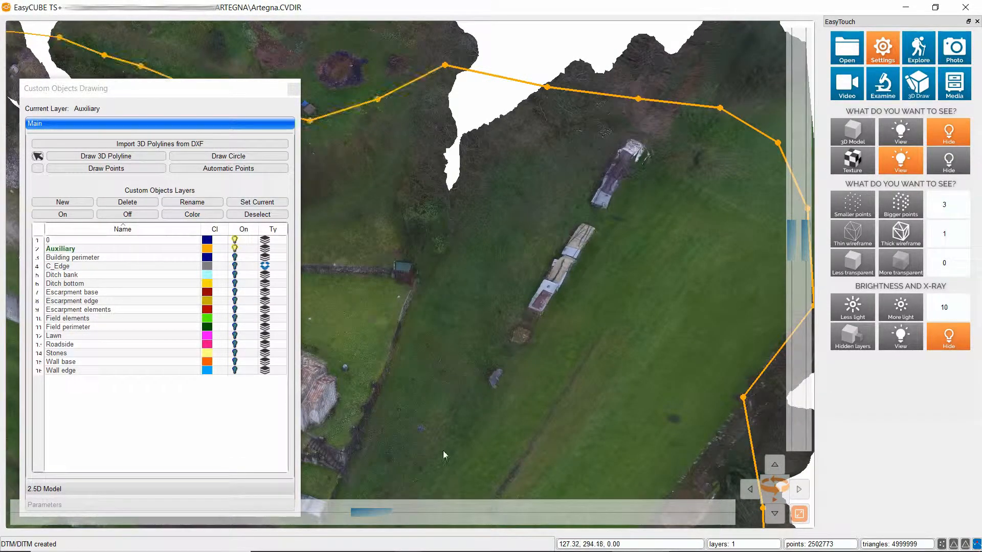
{"action": "left_click_drag", "start_coordinate": [359, 513], "coordinate": [25, 102]}
{"action": "left_click", "coordinate": [134, 33]}
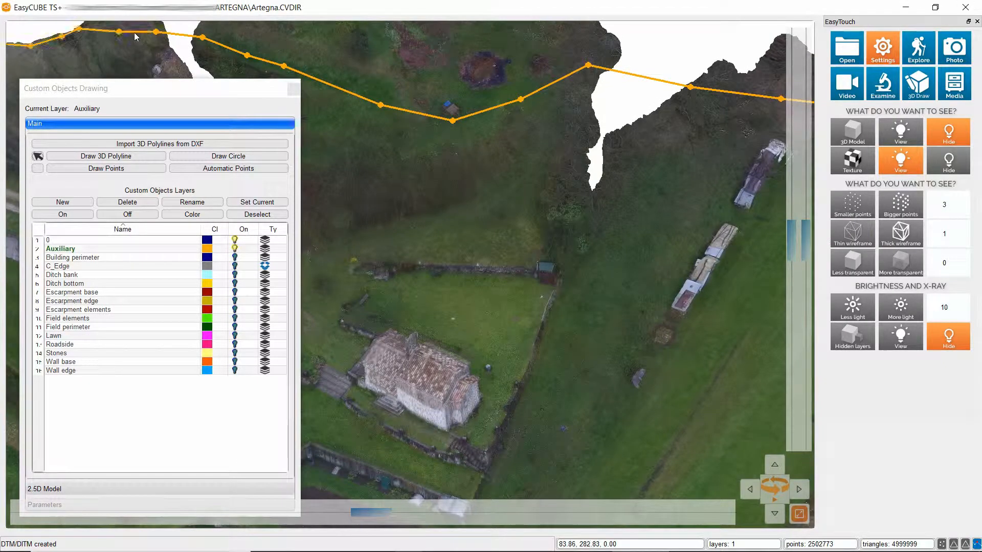
{"action": "scroll", "coordinate": [450, 364], "scroll_direction": "down", "scroll_amount": 4}
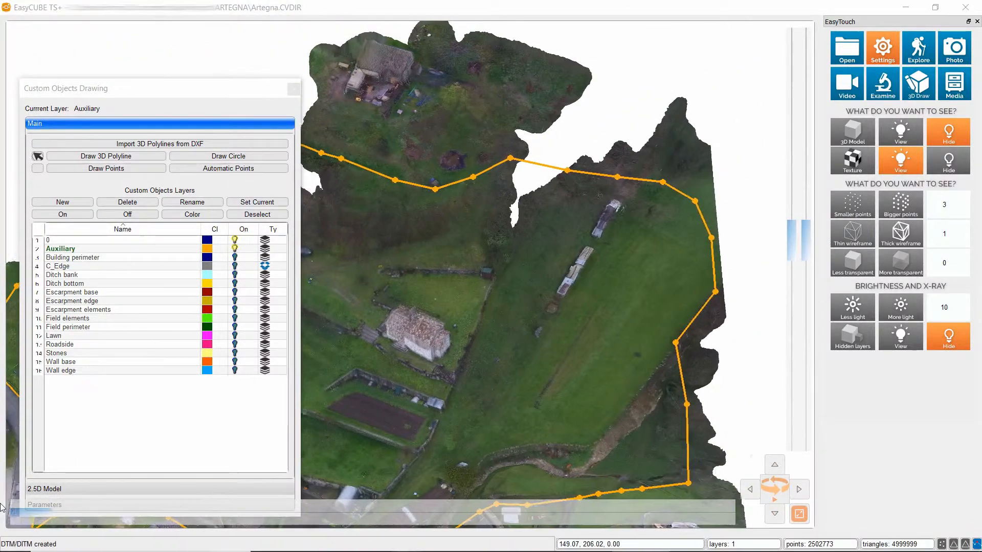
{"action": "left_click_drag", "start_coordinate": [371, 513], "coordinate": [2, 506]}
{"action": "left_click_drag", "start_coordinate": [2, 505], "coordinate": [2, 506]}
{"action": "scroll", "coordinate": [466, 339], "scroll_direction": "down", "scroll_amount": 3}
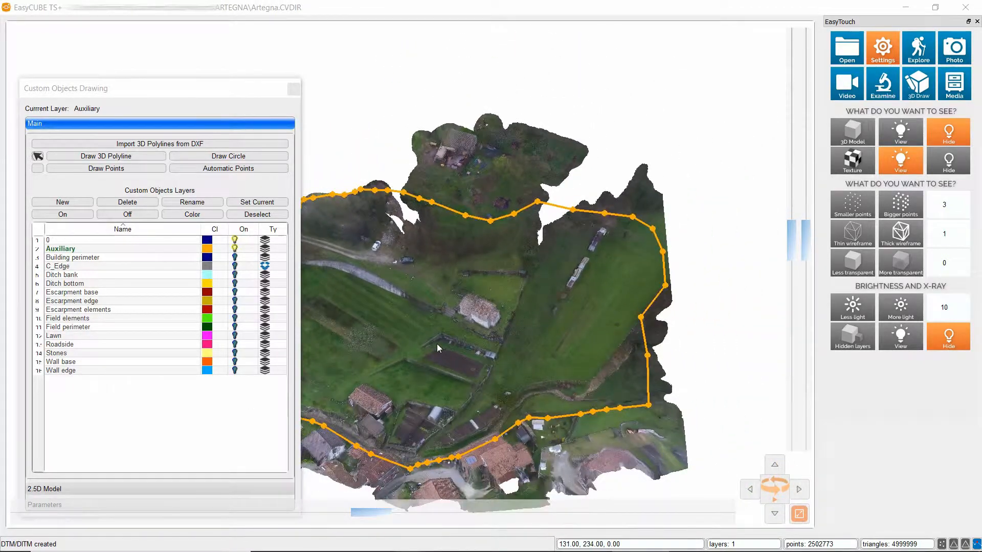
{"action": "right_click", "coordinate": [438, 344]}
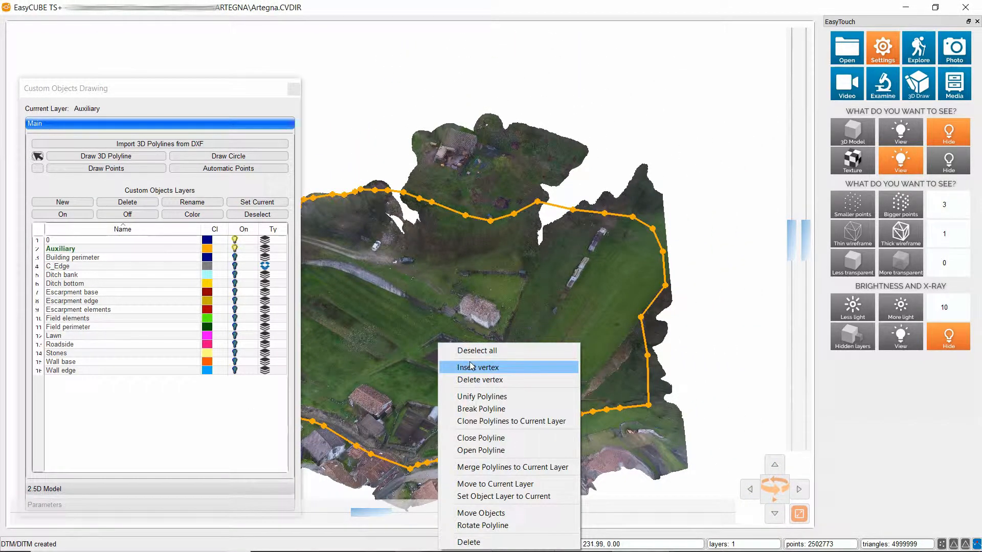
{"action": "left_click", "coordinate": [486, 397]}
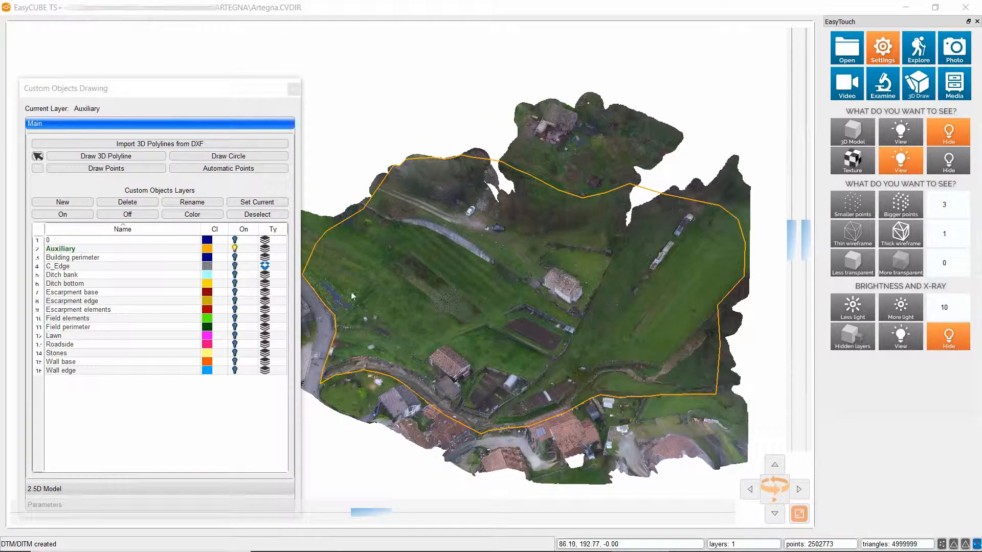
Turn on the C_Edge layer and make it current, with the unified Auxiliary outline selected.
{"action": "left_click", "coordinate": [97, 267]}
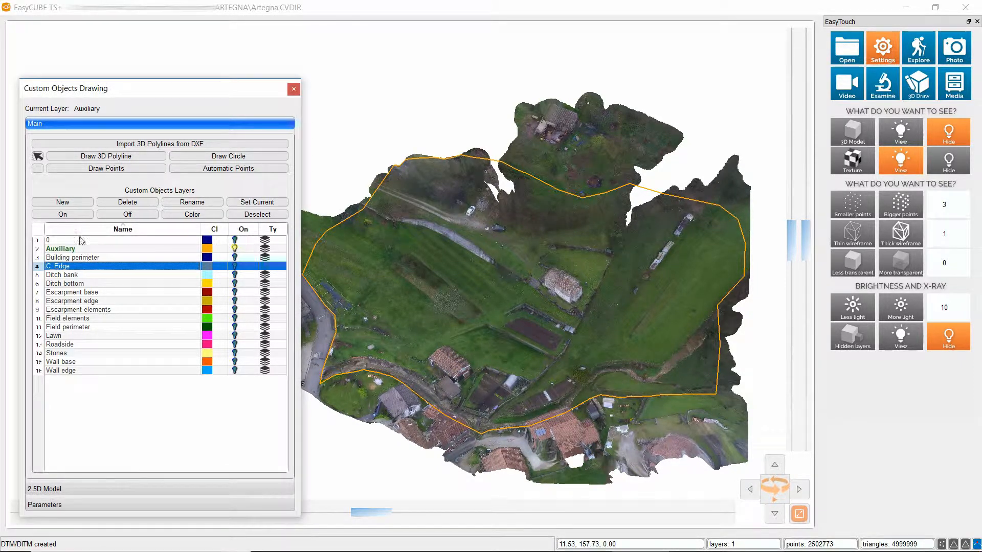
{"action": "left_click", "coordinate": [79, 214]}
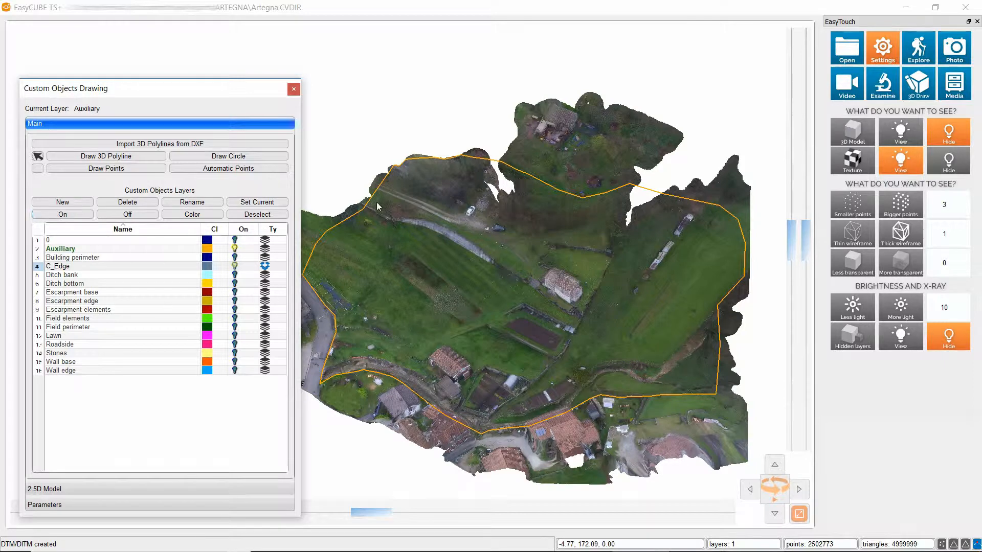
{"action": "left_click", "coordinate": [357, 213]}
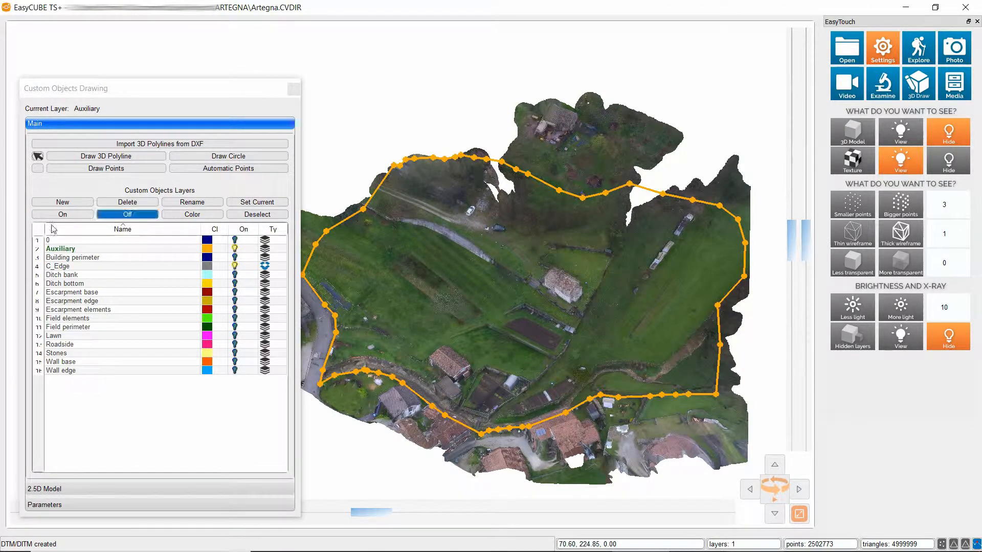
{"action": "left_click", "coordinate": [77, 268]}
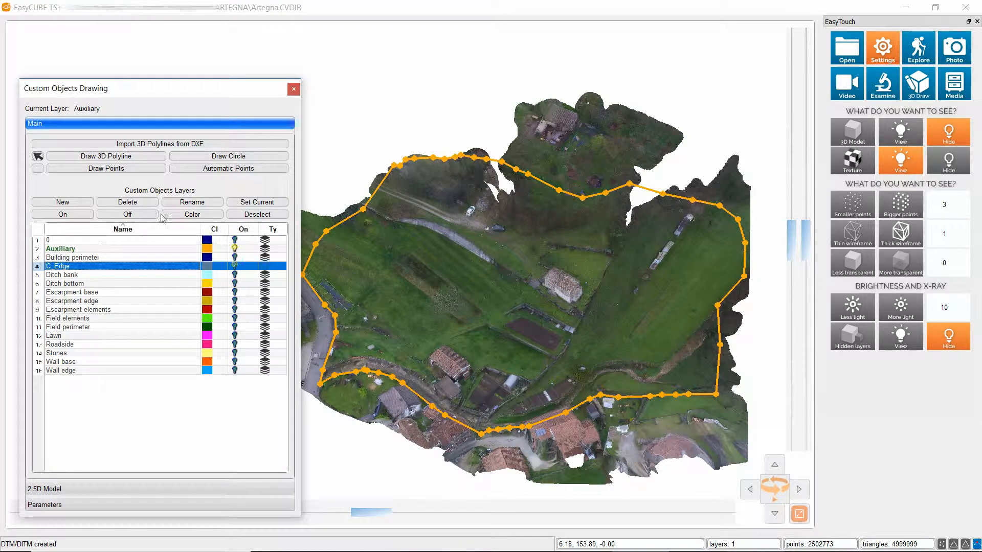
{"action": "left_click", "coordinate": [237, 204]}
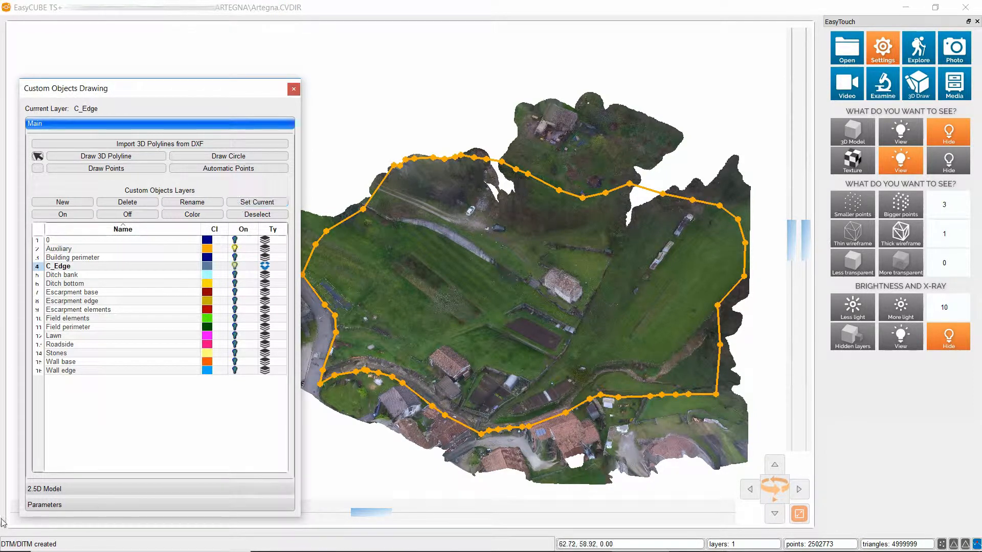
Create a closed-polyline containment for the 2.5D model from the selected outline on the C_Edge layer.
{"action": "left_click", "coordinate": [42, 489]}
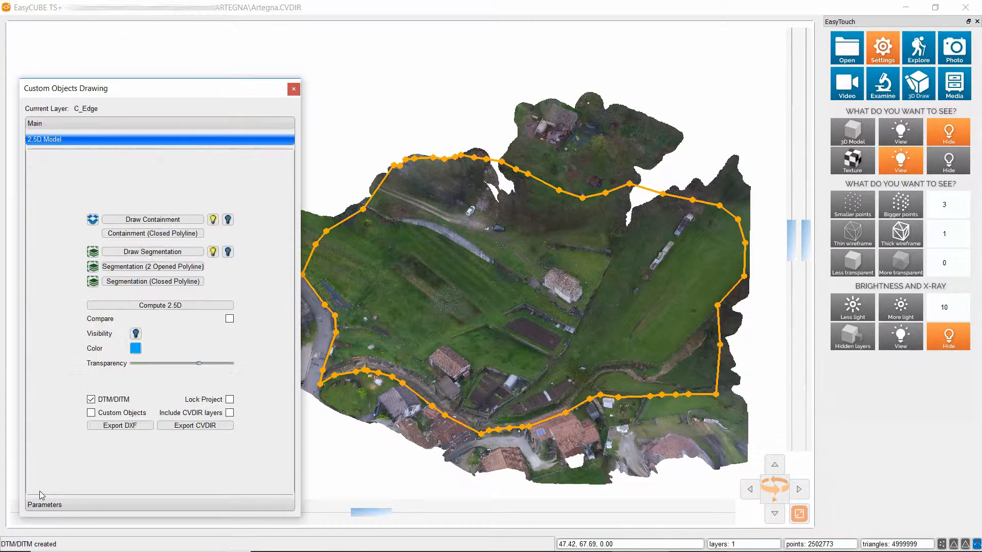
{"action": "left_click", "coordinate": [160, 236]}
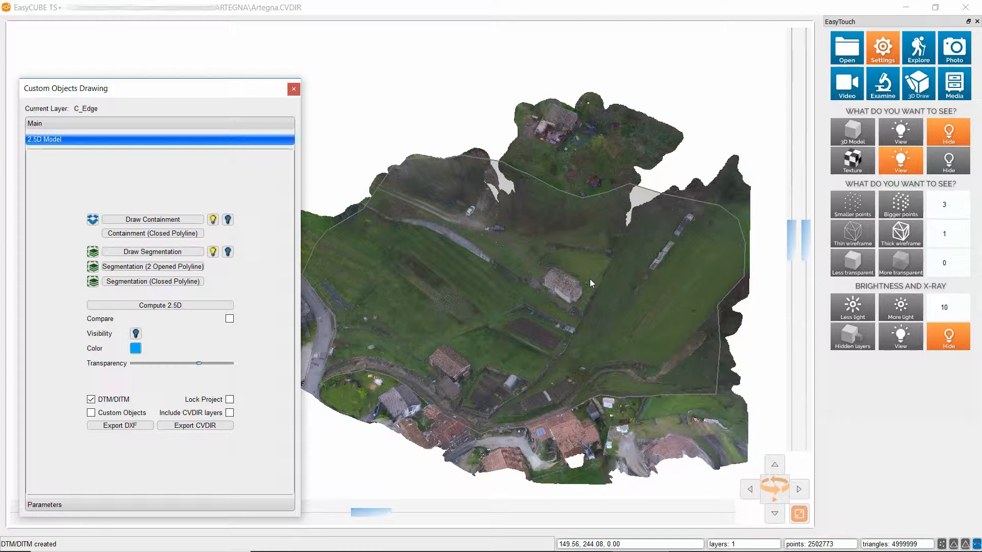
{"action": "left_click", "coordinate": [523, 320]}
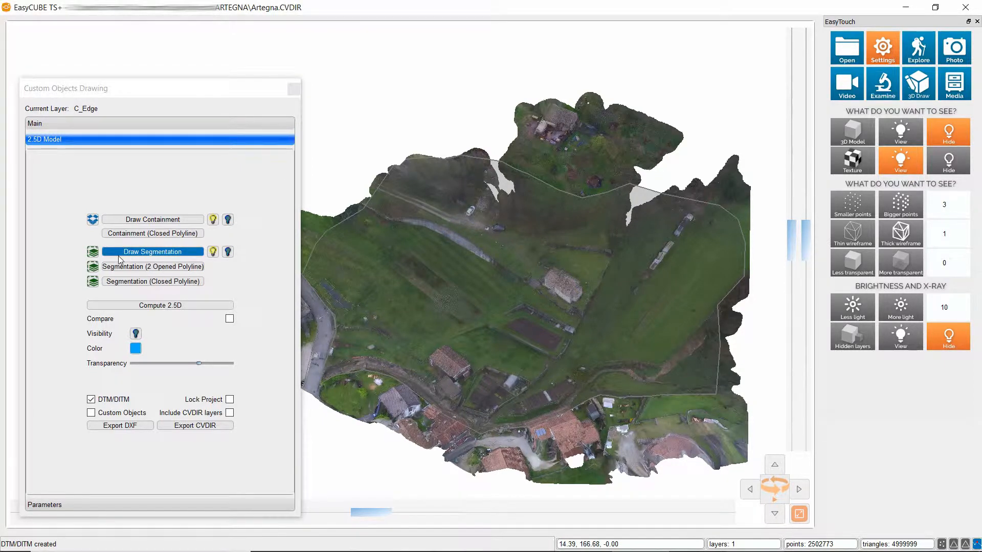
Turn on all custom object layers from Building perimeter to Wall edge, and turn off the Auxiliary layer.
{"action": "left_click", "coordinate": [76, 125]}
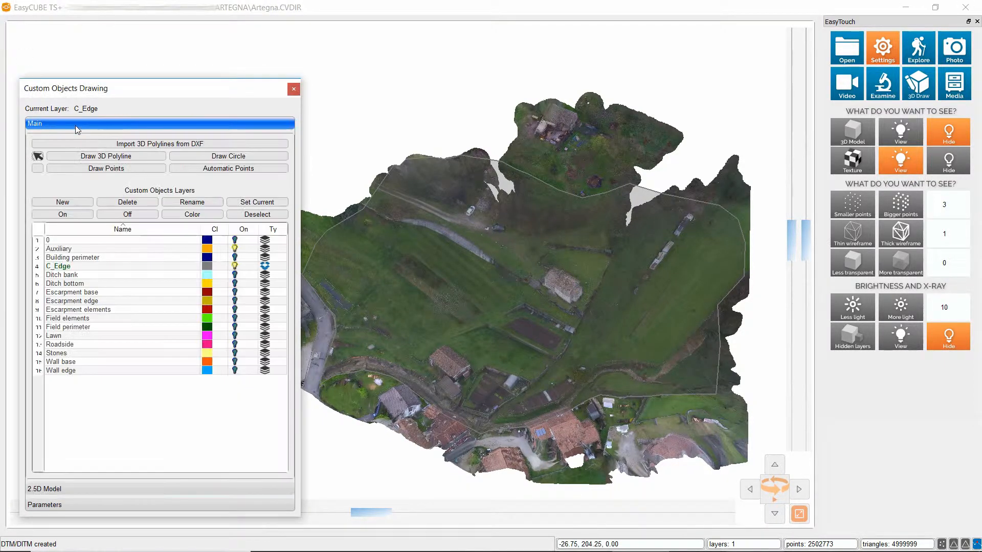
{"action": "left_click", "coordinate": [38, 229]}
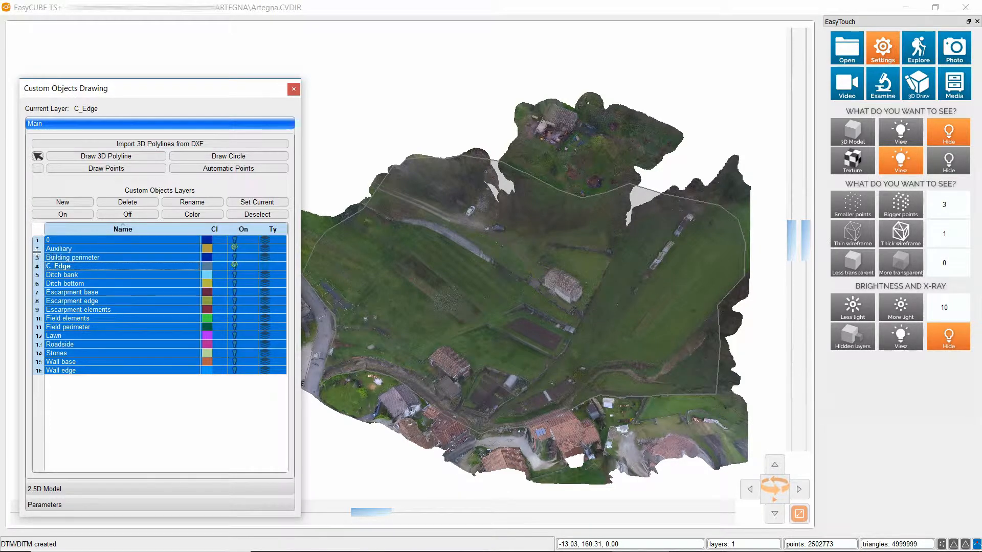
{"action": "left_click", "coordinate": [37, 241], "text": "ctrl"}
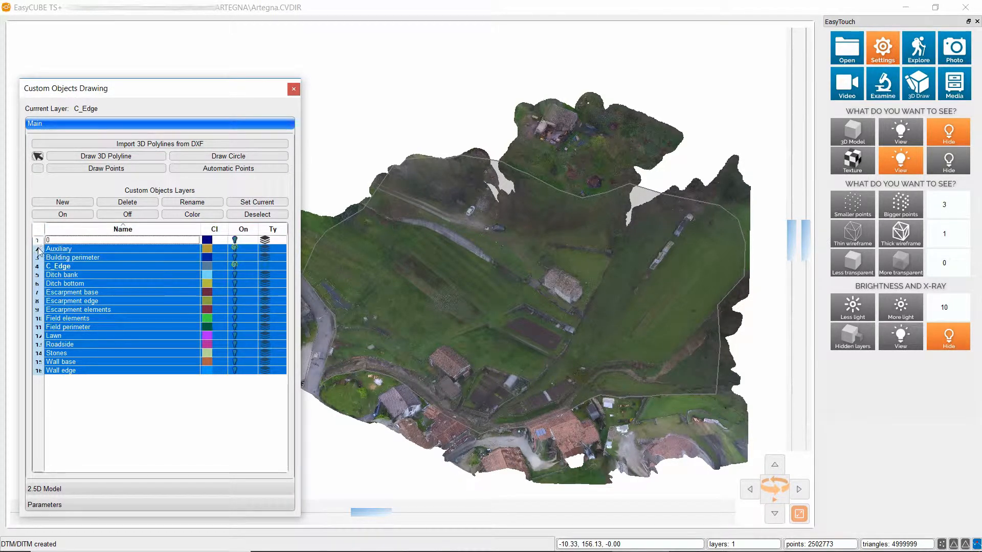
{"action": "left_click", "coordinate": [37, 249], "text": "ctrl"}
{"action": "left_click", "coordinate": [73, 215]}
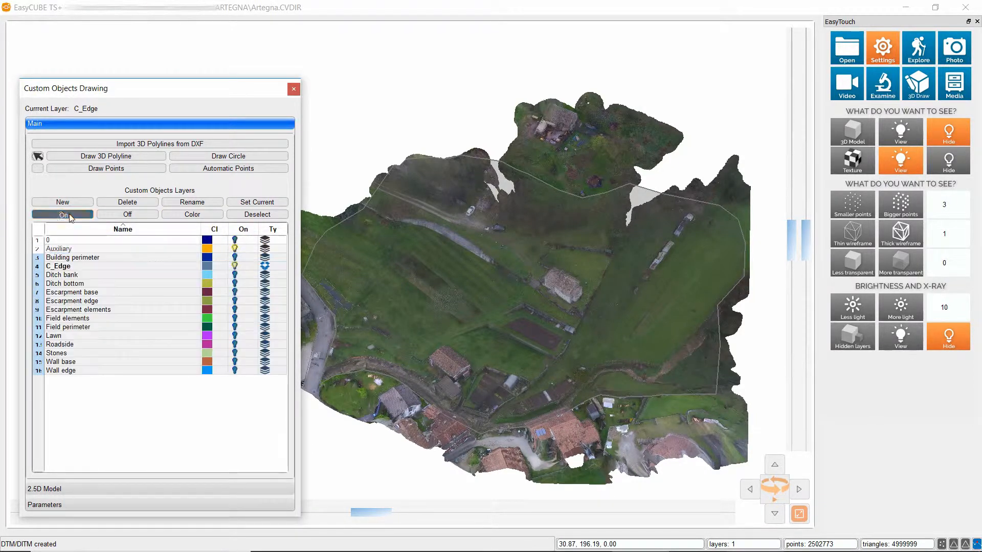
{"action": "left_click", "coordinate": [67, 249]}
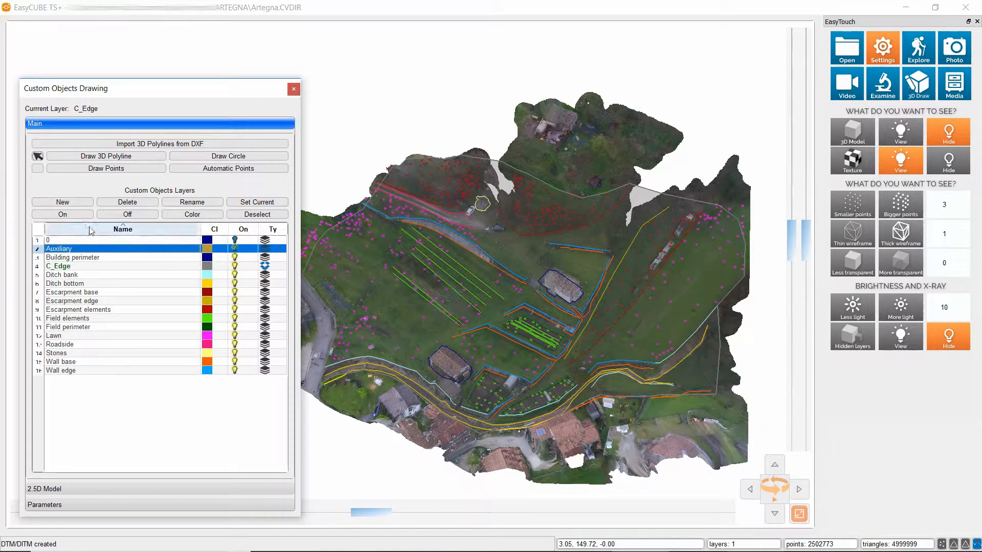
{"action": "left_click", "coordinate": [111, 214]}
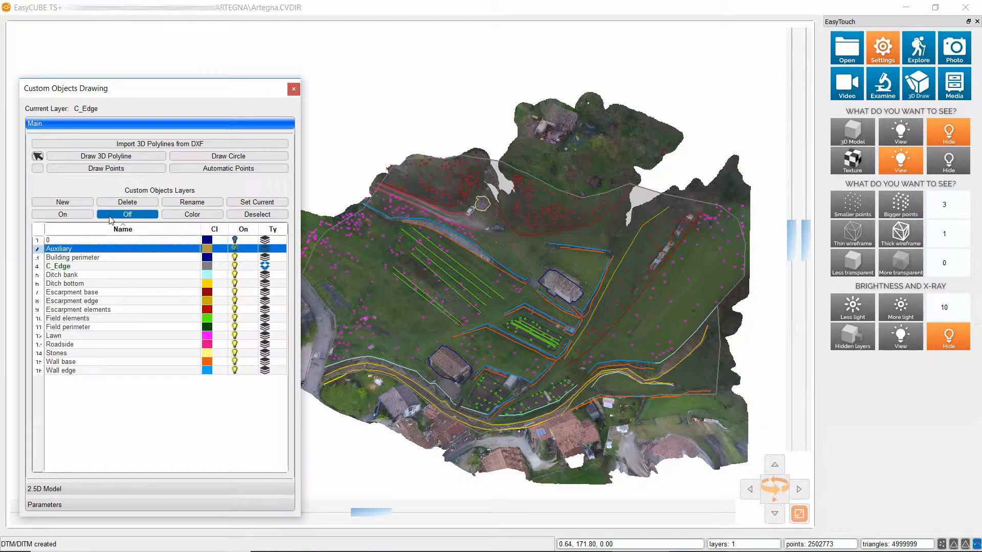
{"action": "left_click", "coordinate": [171, 423]}
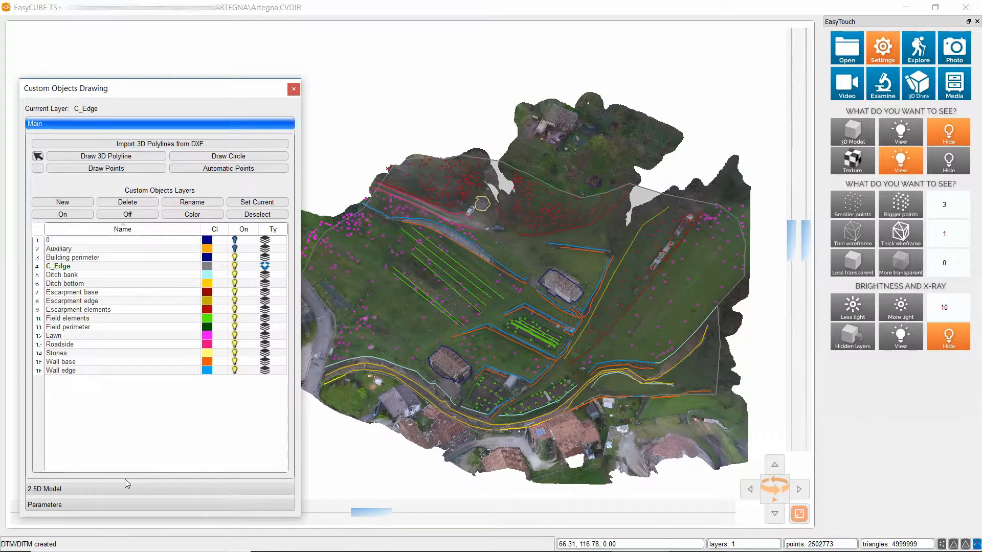
Hide the textured terrain model and compute the 2.5D model from the visible layers within the containment.
{"action": "left_click", "coordinate": [949, 163]}
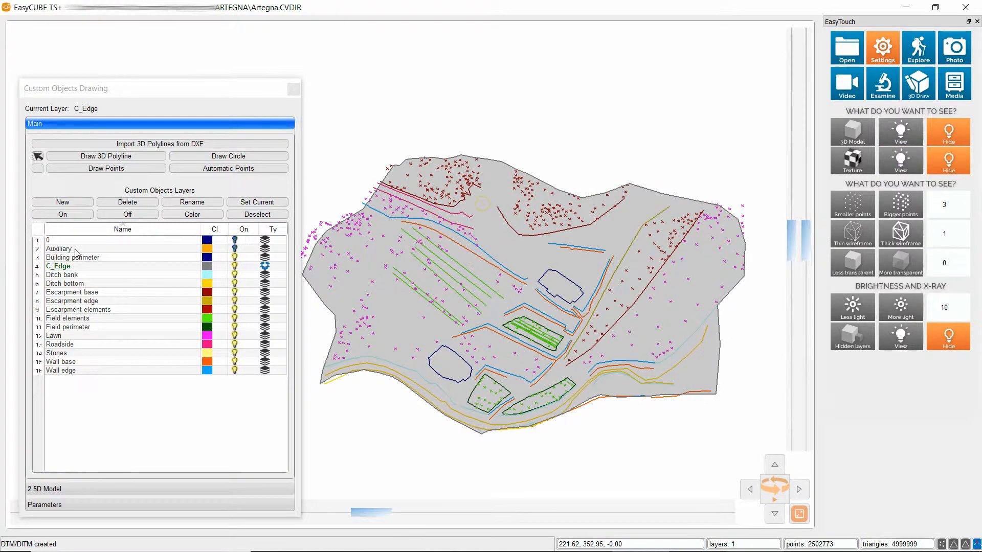
{"action": "left_click", "coordinate": [53, 490]}
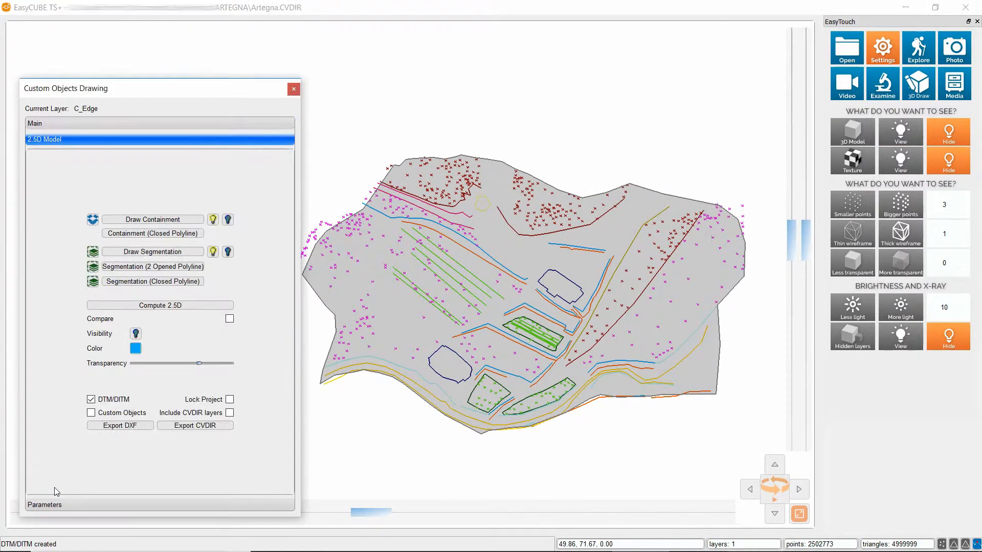
{"action": "left_click", "coordinate": [167, 307]}
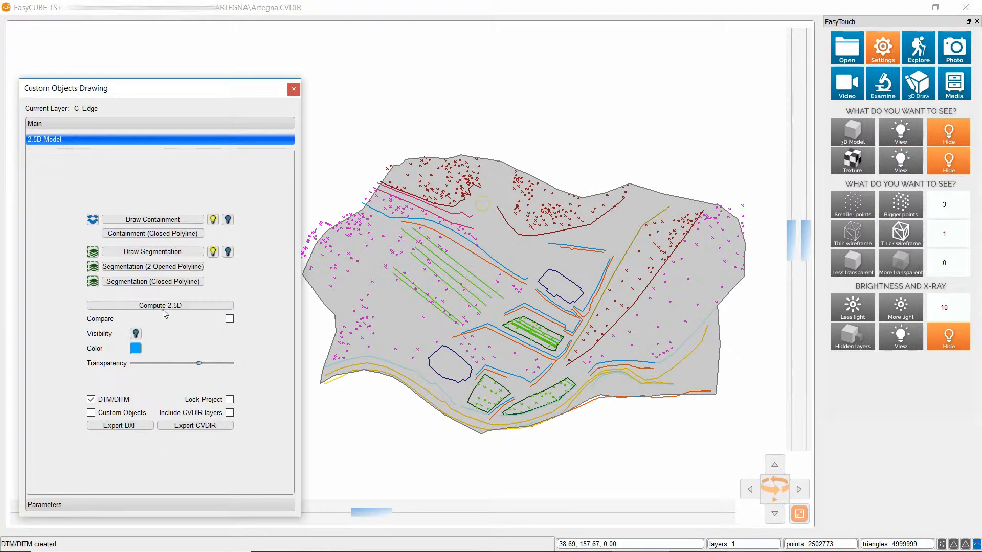